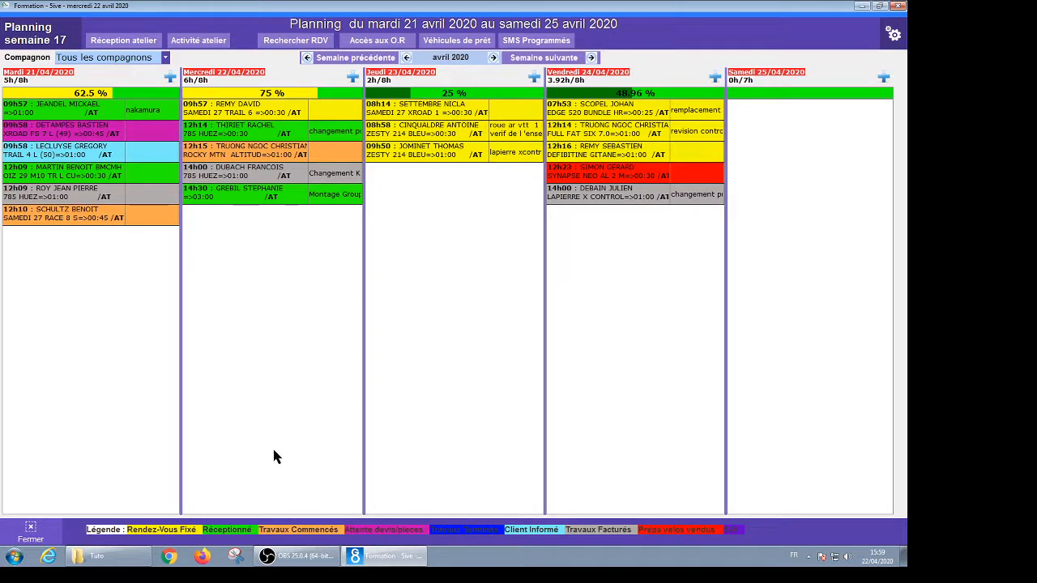
Briefly filter the planning to ALEX, restore all technicians, then switch to Activité atelier
click(135, 63)
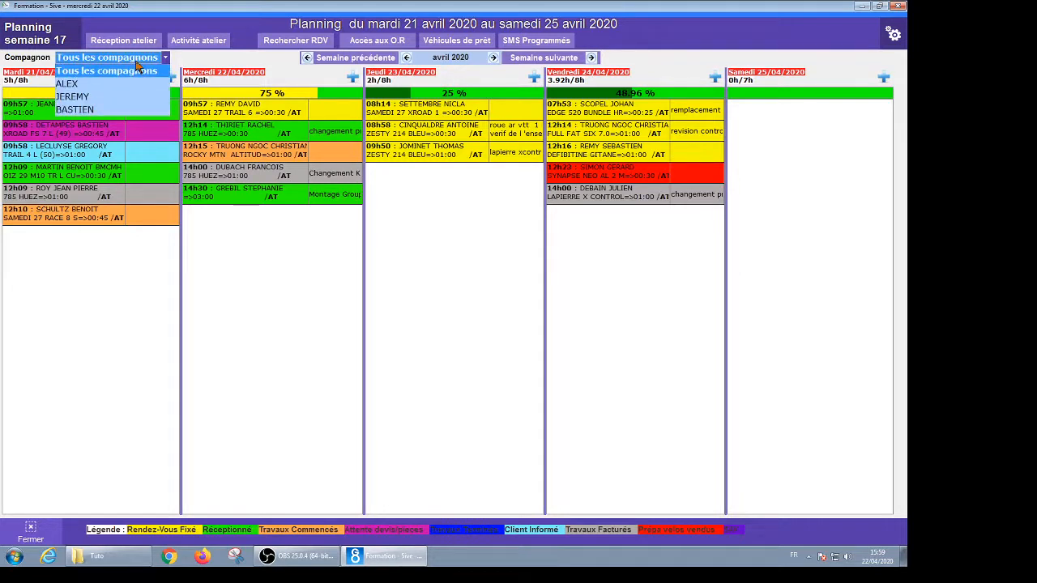
click(93, 71)
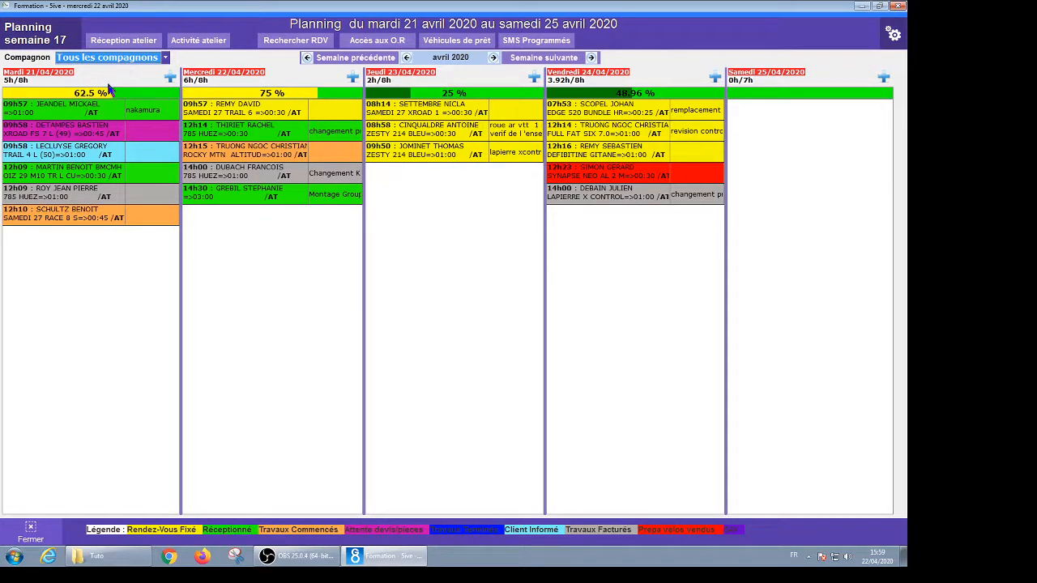
click(119, 58)
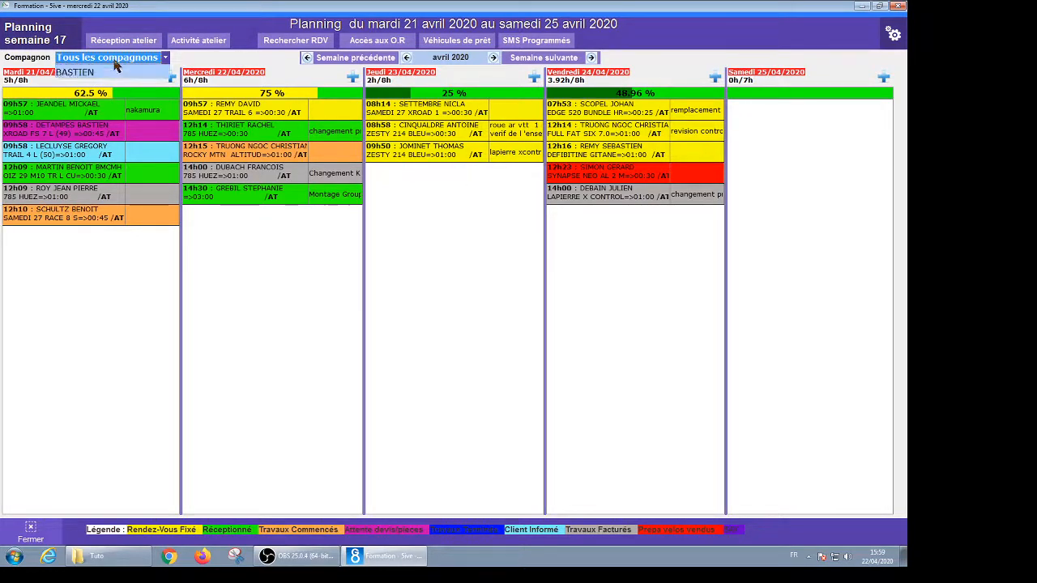
click(99, 86)
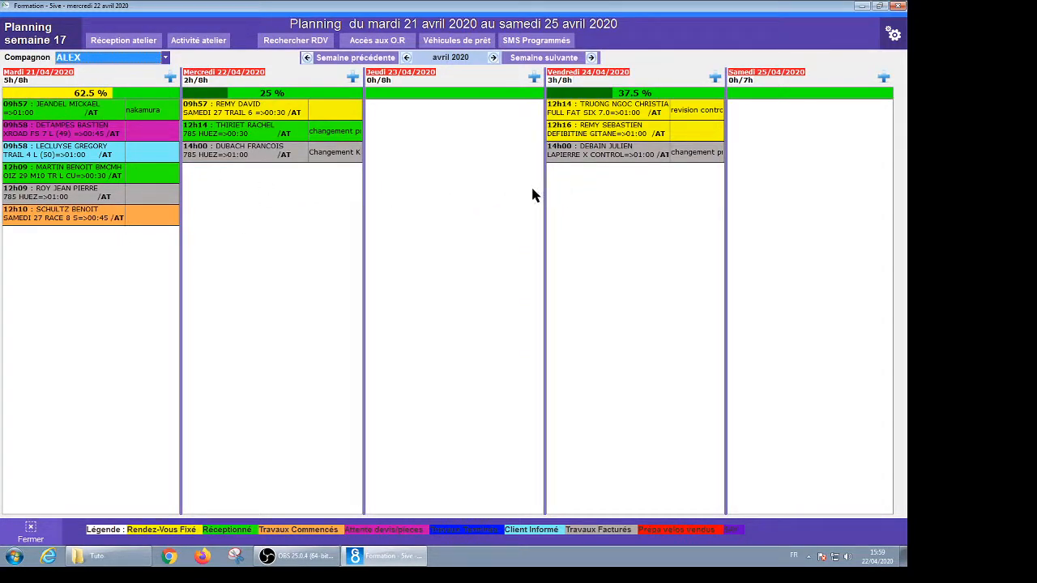
click(111, 59)
click(109, 69)
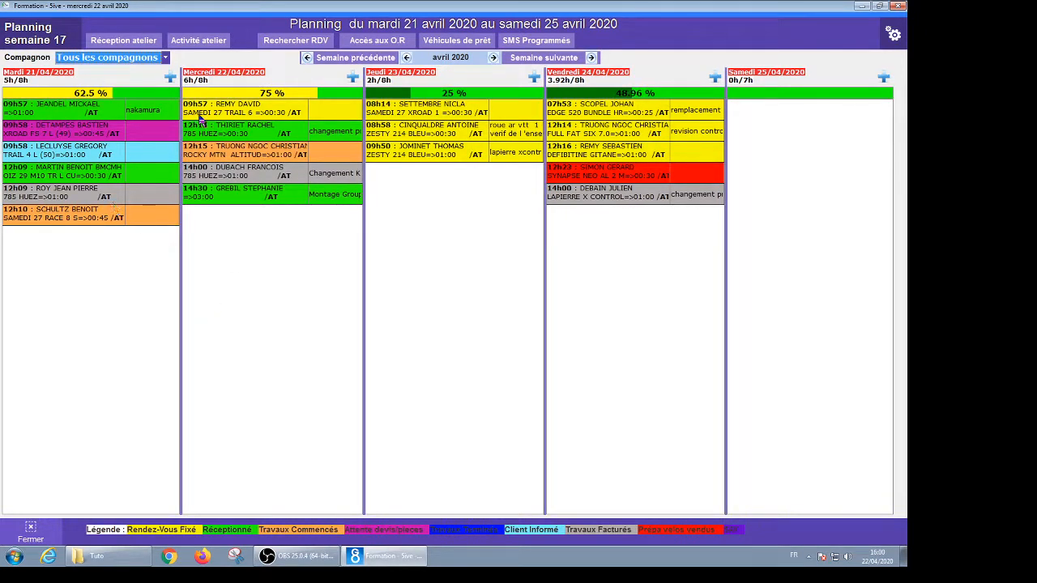
click(186, 44)
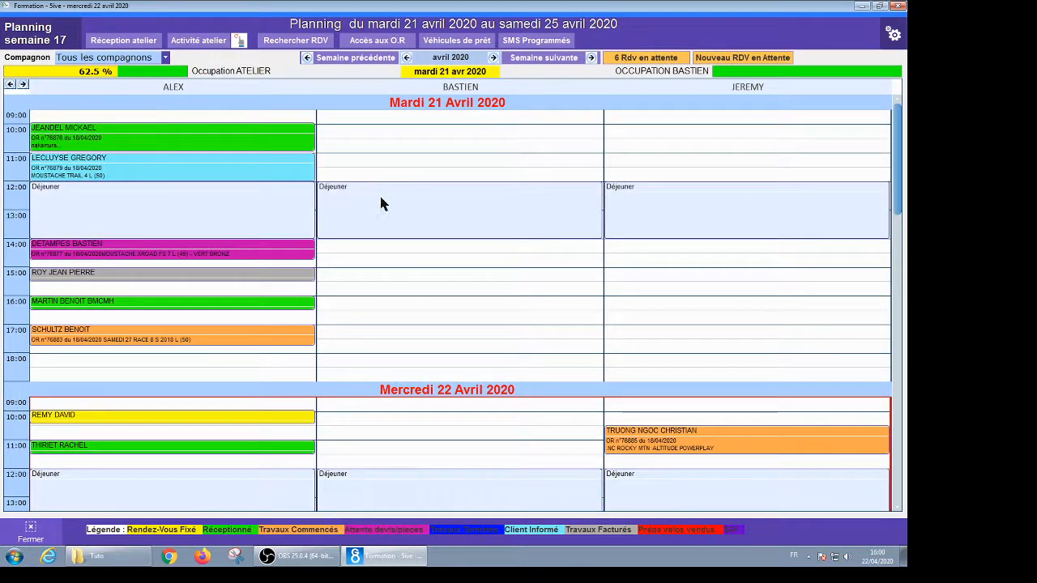
Scroll through the 21–22 April activity planning, then return to the week 17 Réception atelier view
scroll(441, 311, down, 1)
scroll(439, 315, down, 3)
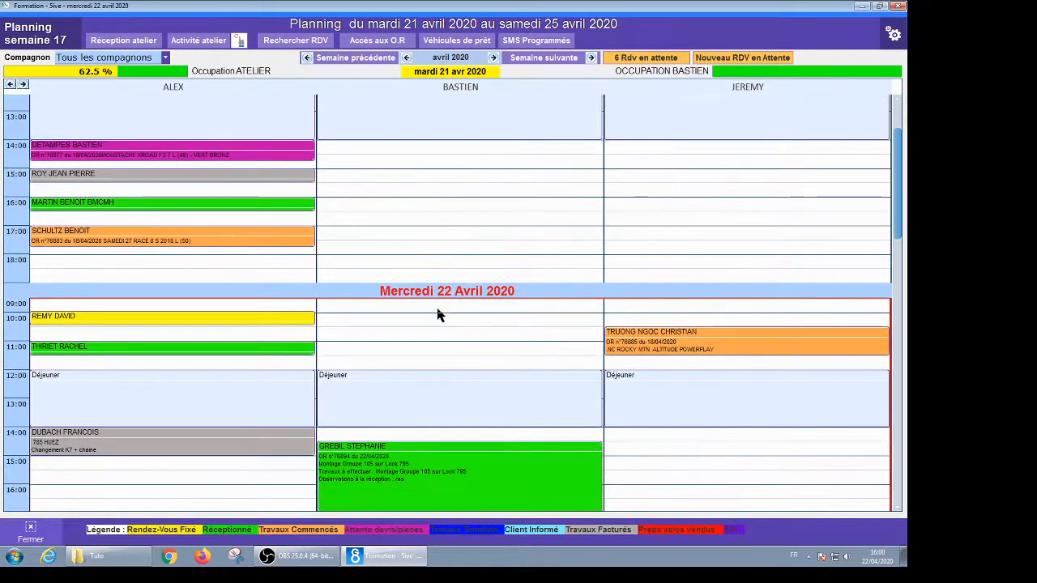
scroll(435, 316, down, 1)
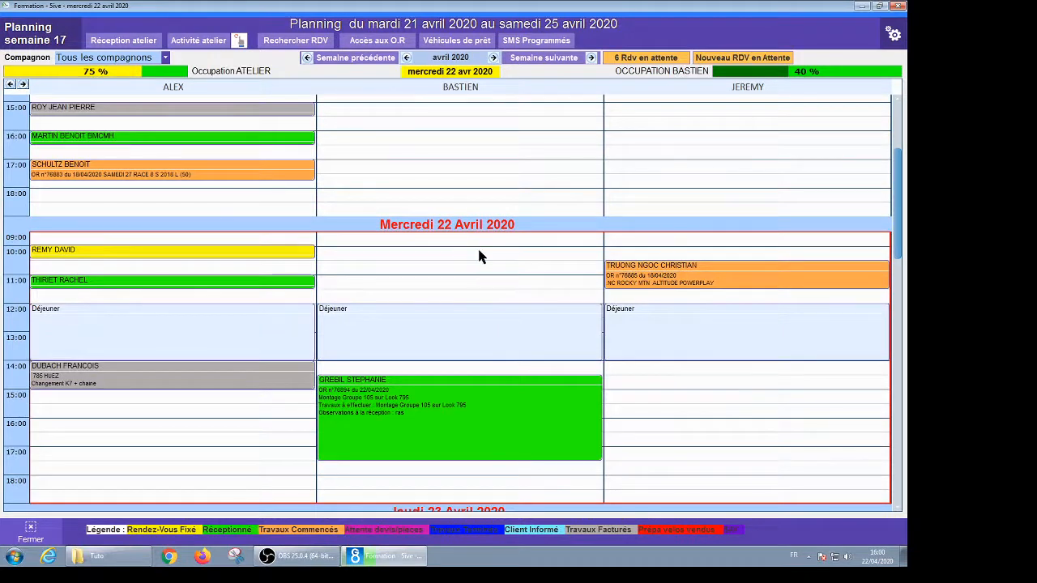
scroll(498, 263, down, 1)
scroll(504, 270, down, 2)
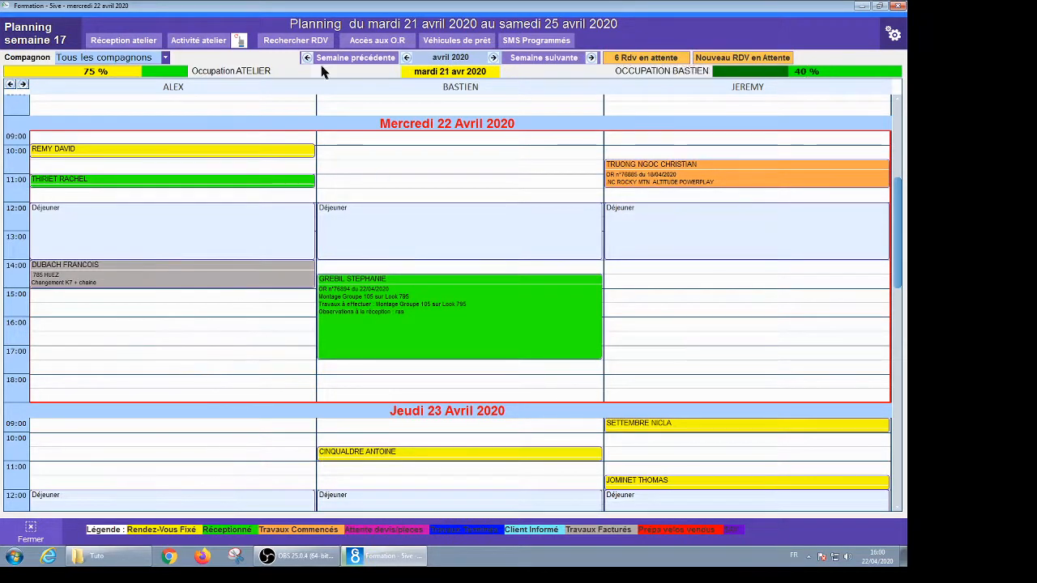
click(112, 42)
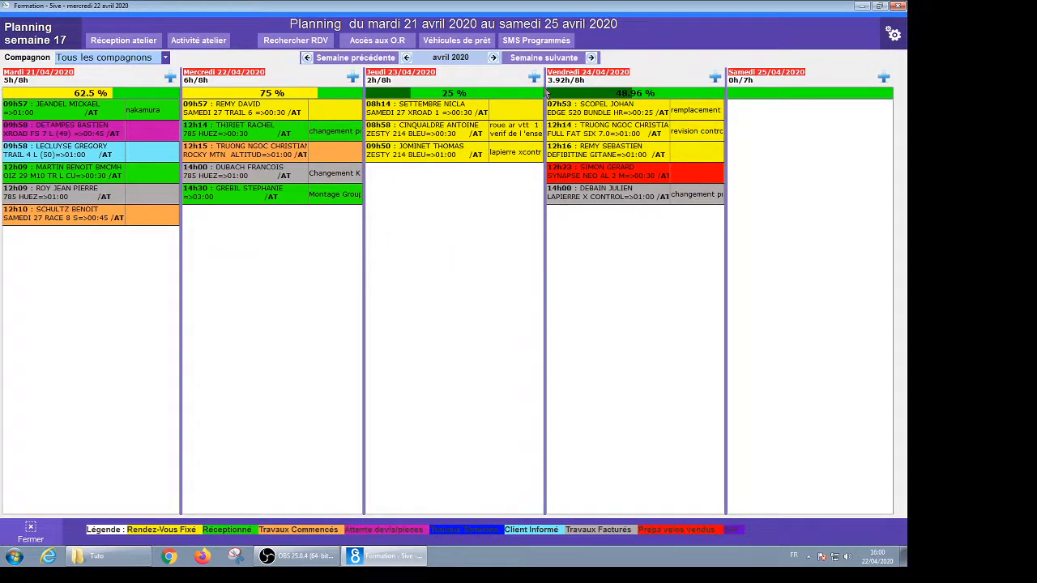
Create a new appointment on Vendredi 24/04 with status Véhicule Arrivé
click(716, 79)
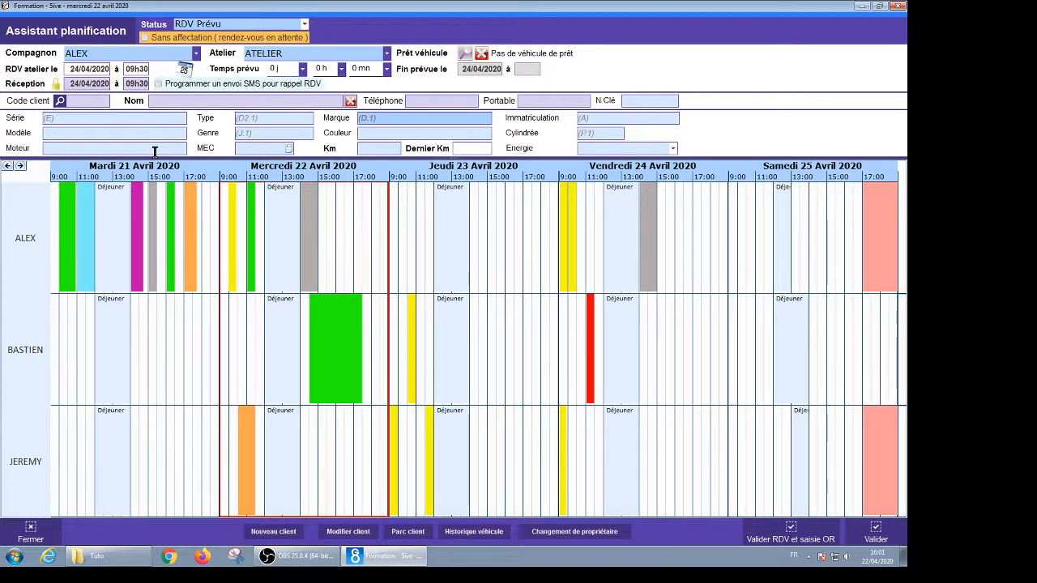
click(233, 24)
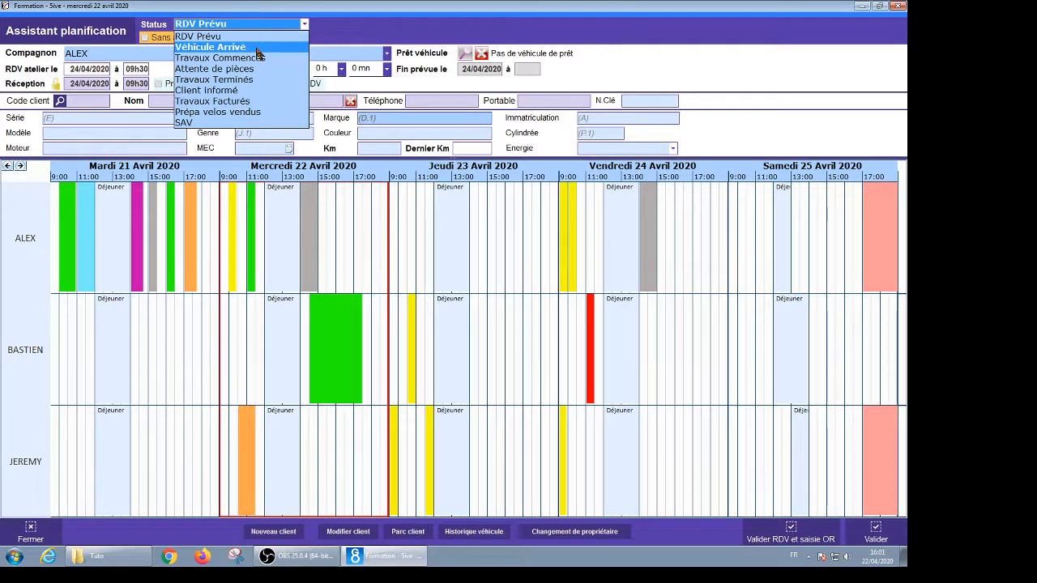
click(257, 49)
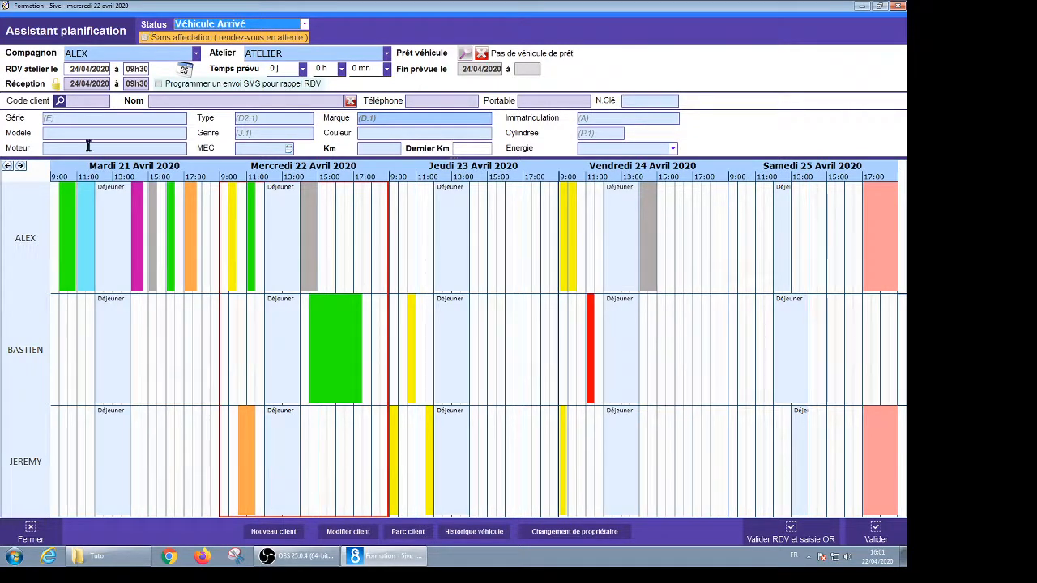
Set the appointment to start at 15h30 with 1 h planned, ending 16h30
click(126, 69)
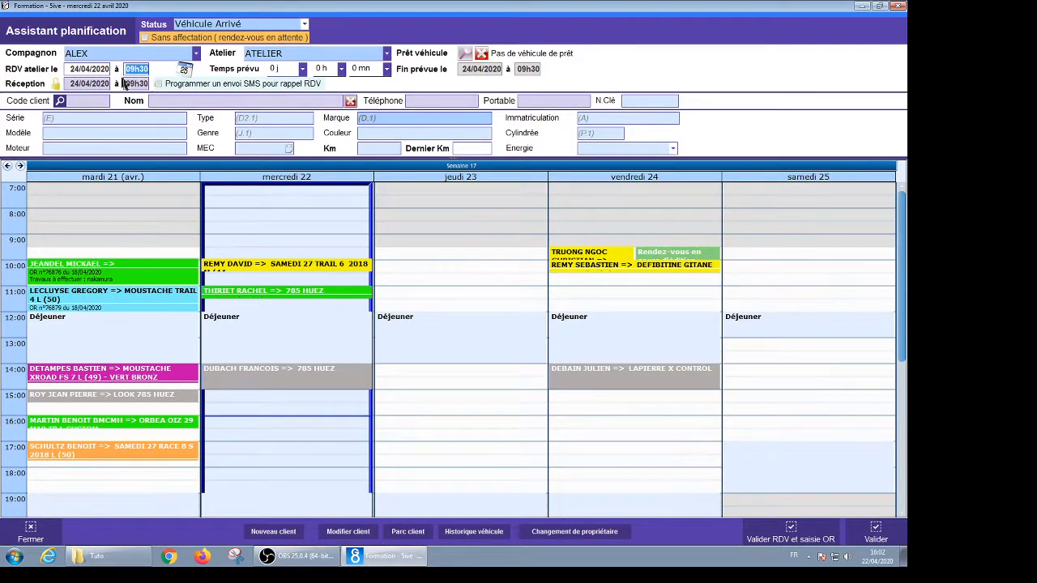
drag(126, 70, 149, 71)
text(15h30)
key(Return)
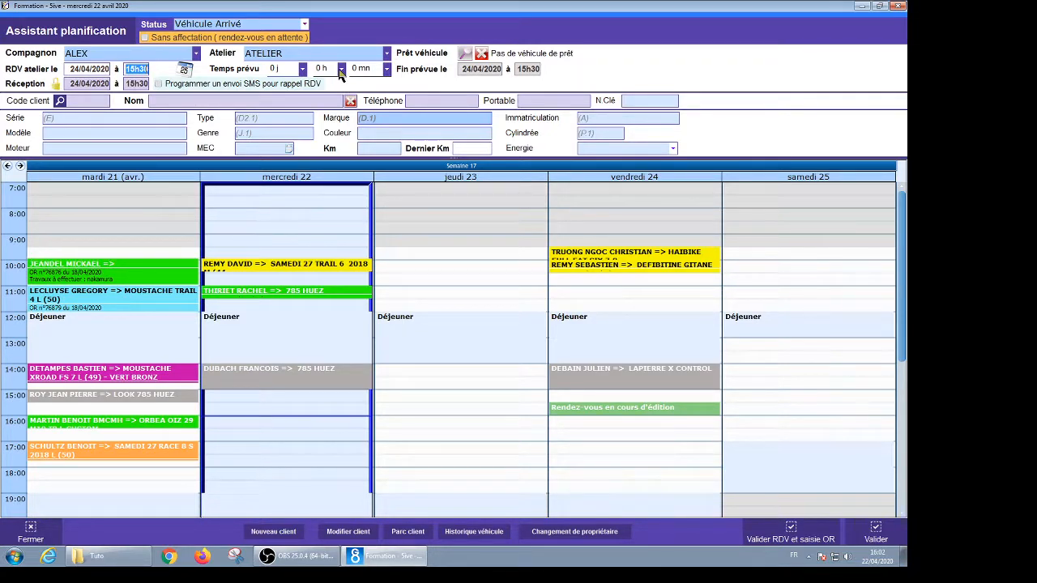
click(341, 71)
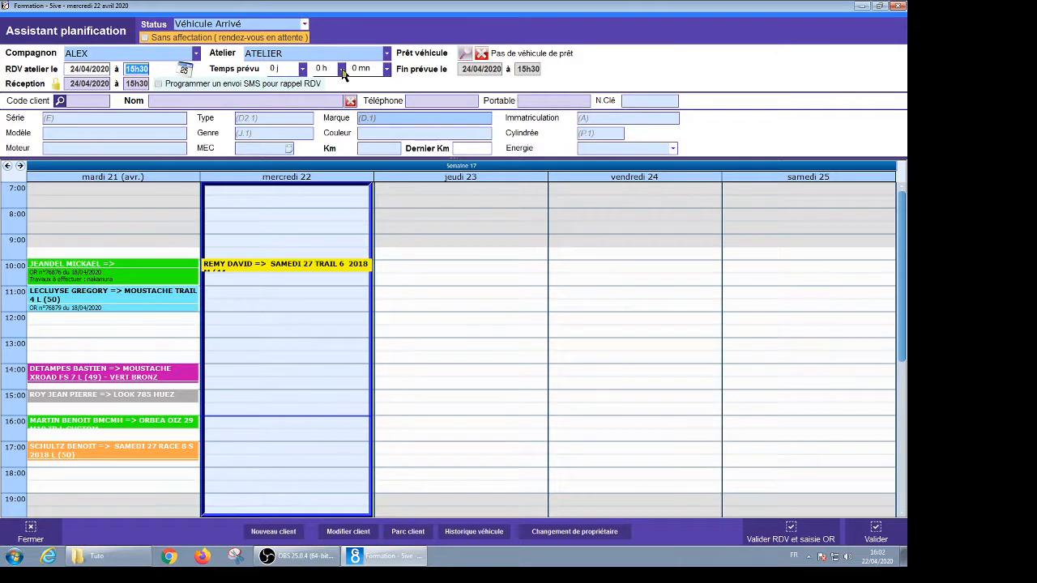
click(341, 72)
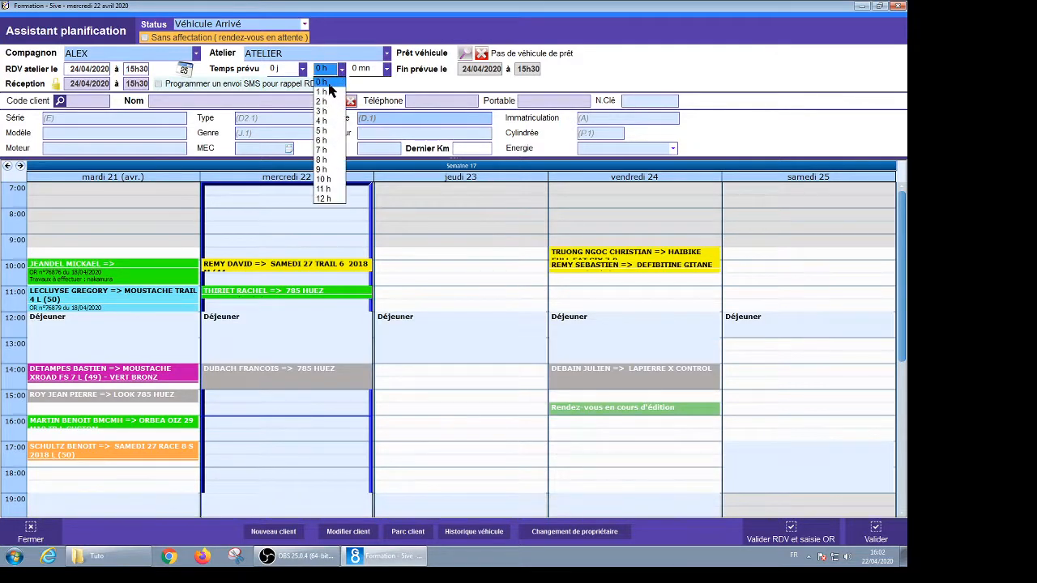
click(328, 93)
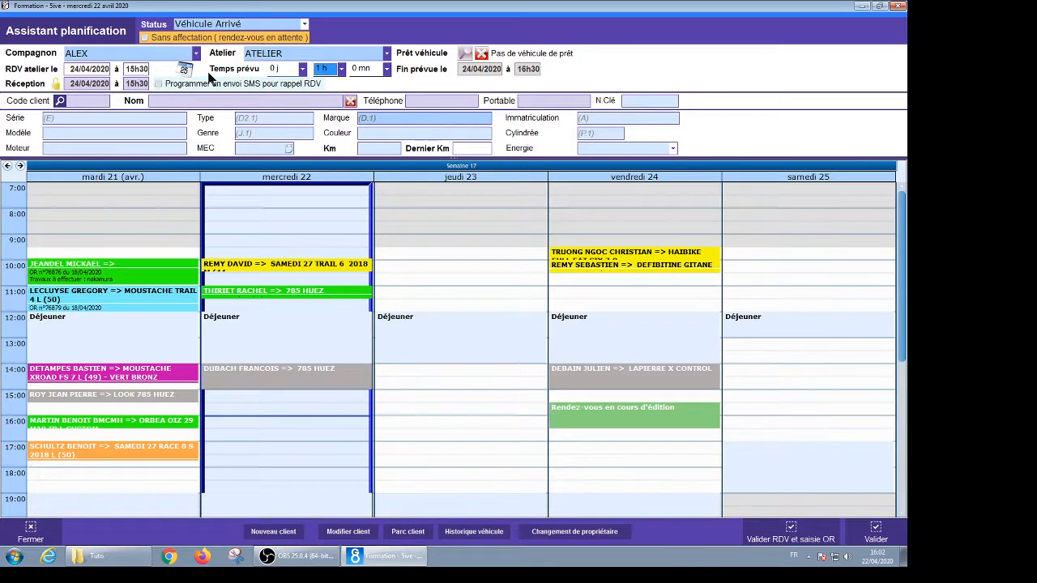
click(162, 102)
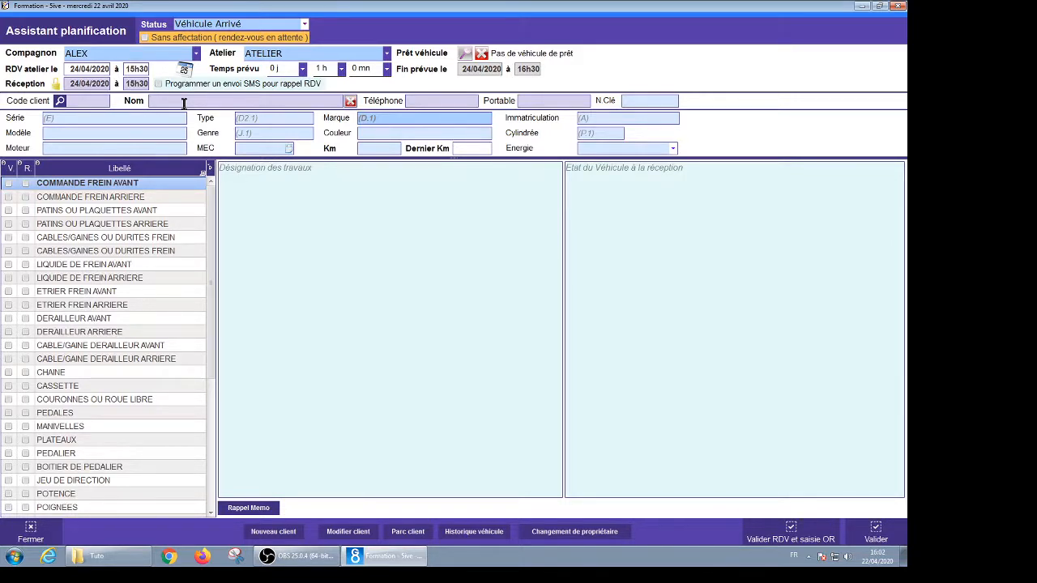
Look up the client by surname, attach them, pick the bike's history record and close the history
text(DUB)
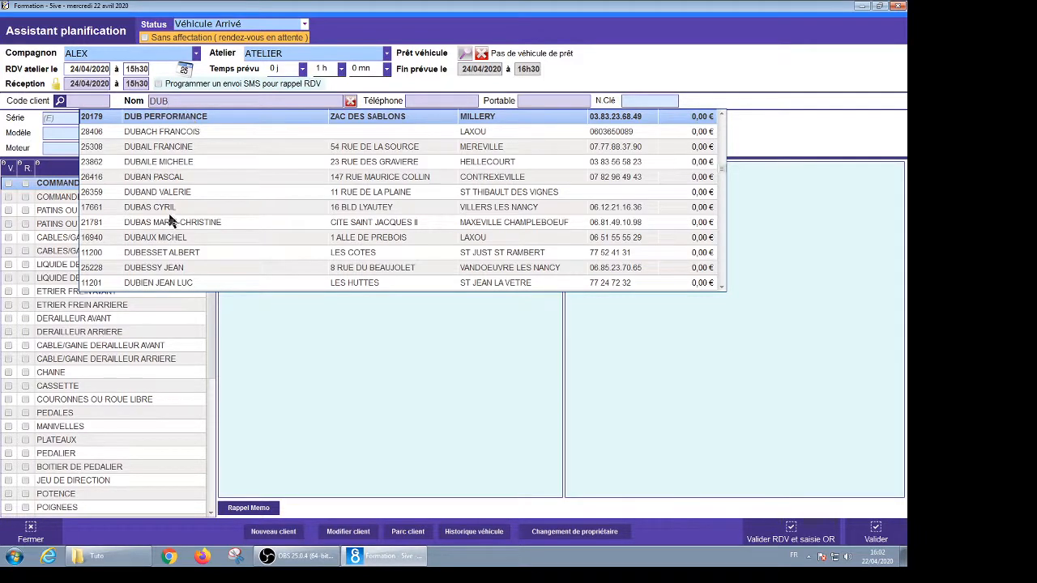
click(148, 180)
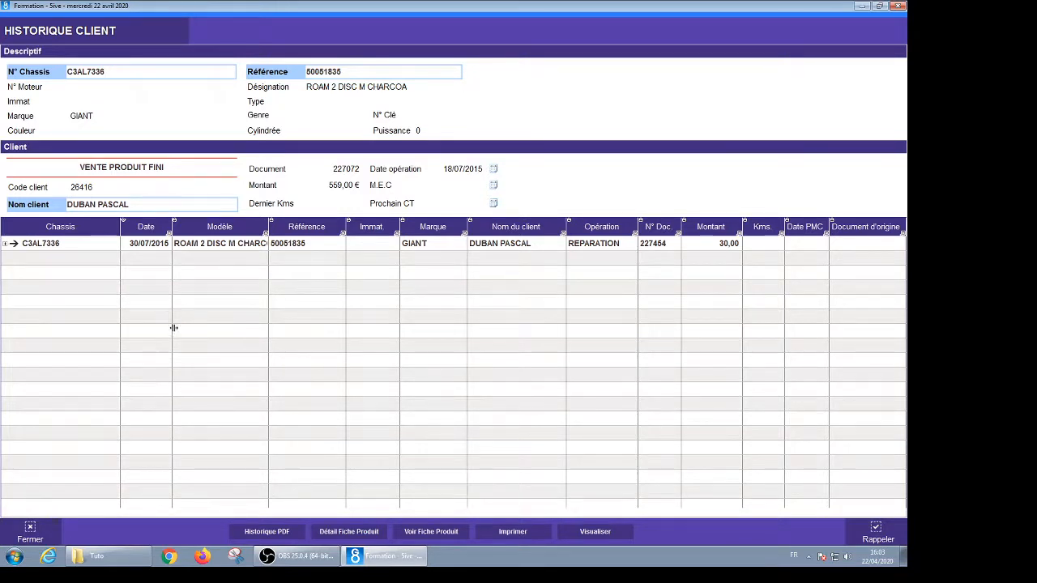
click(97, 247)
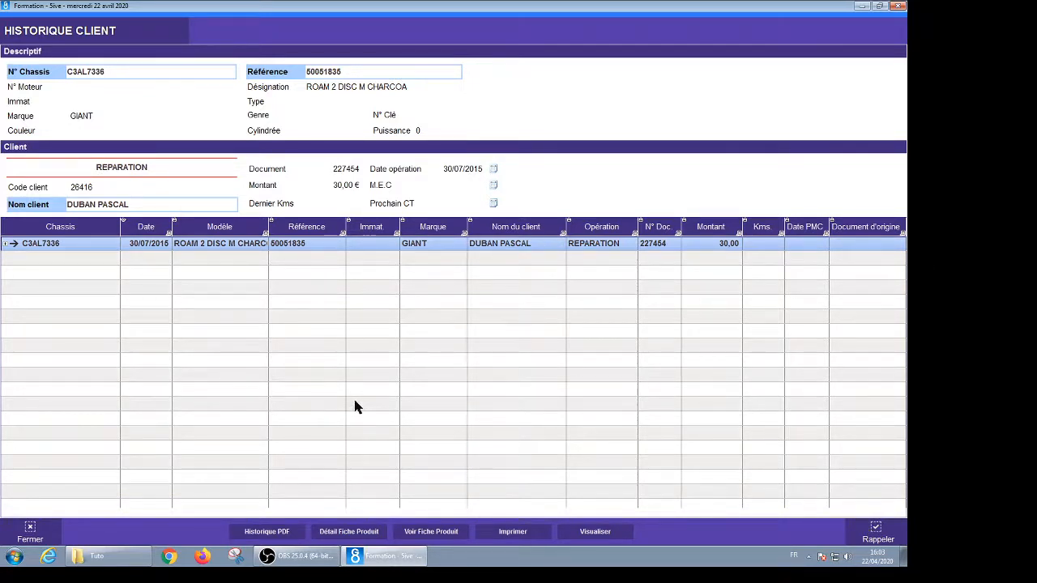
click(30, 531)
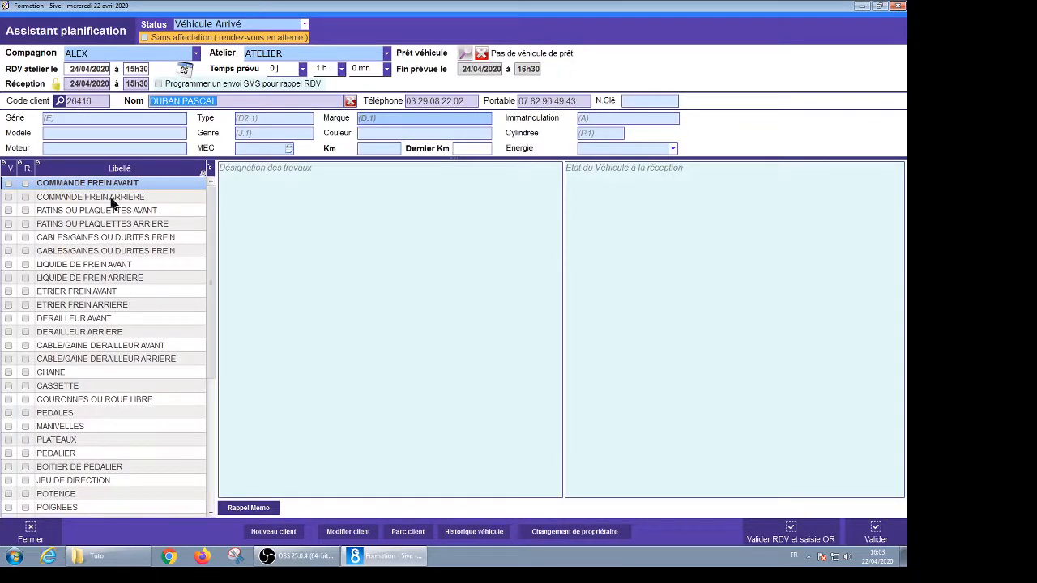
Complete the bike model entry as LAPIERRE XCONTROL
click(79, 134)
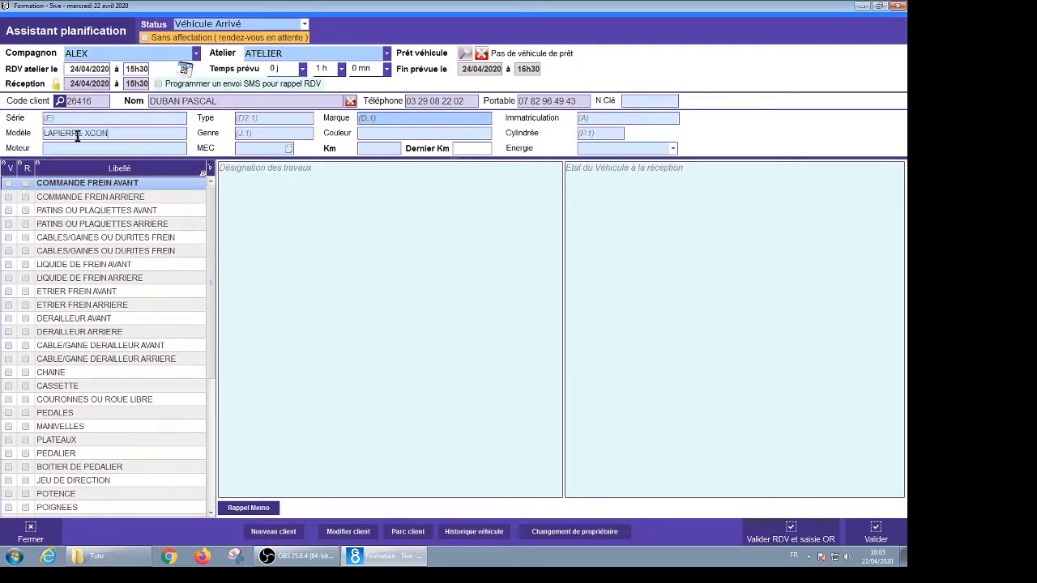
text(TROL)
click(116, 119)
Describe the work as 'Remplacement pneu ar + réglage der ar.' and select the ETRIER FREIN AVANT task
click(245, 178)
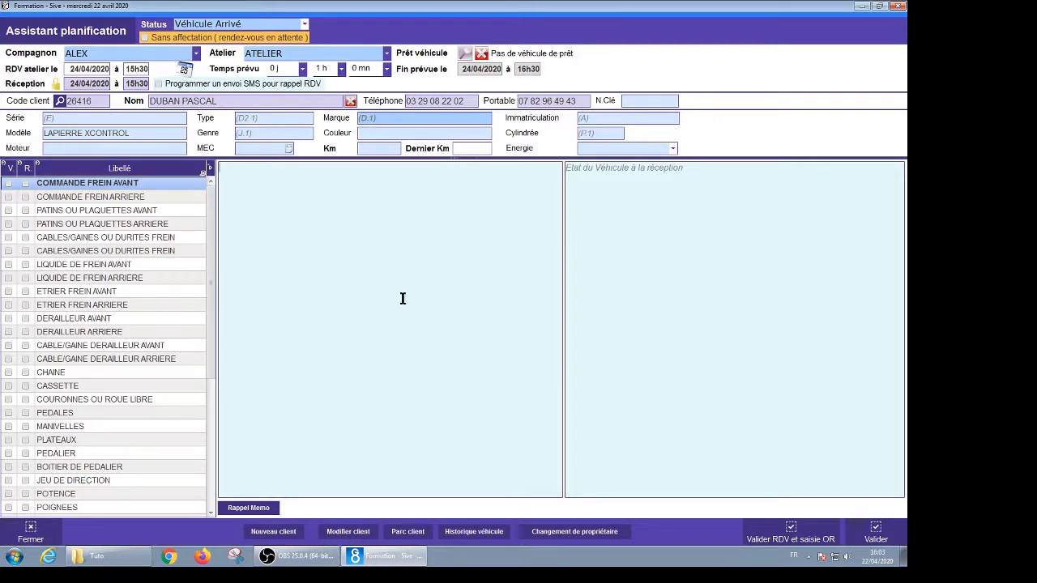
text(Remplacement pneu ar + régl)
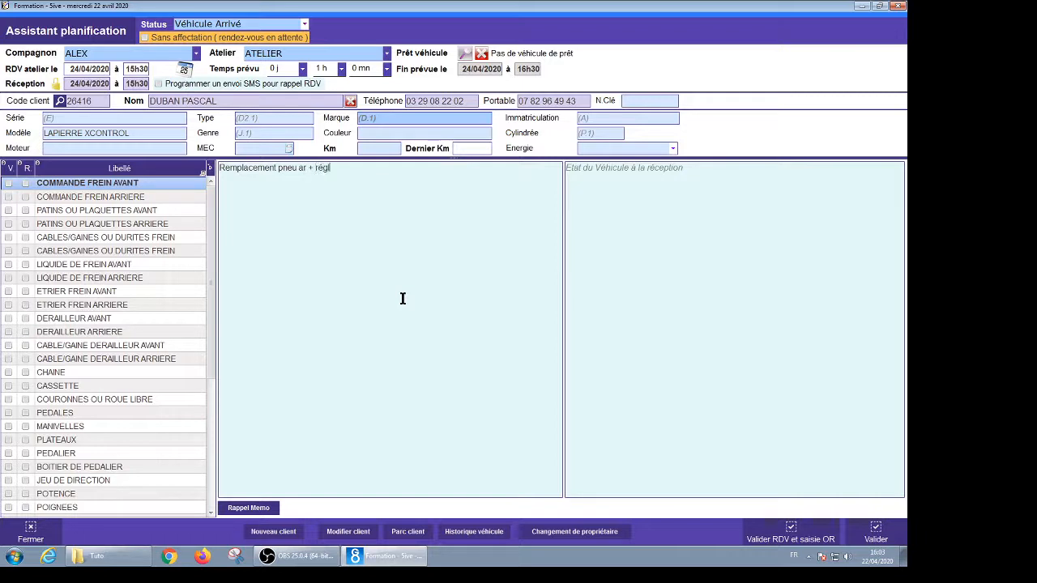
text(age der ar.)
click(593, 186)
click(436, 375)
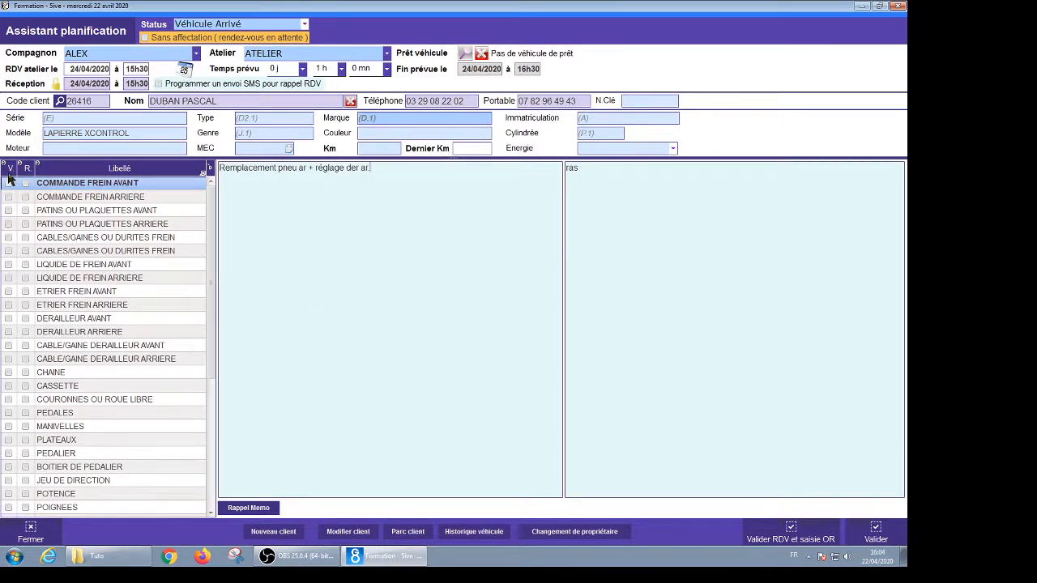
click(6, 297)
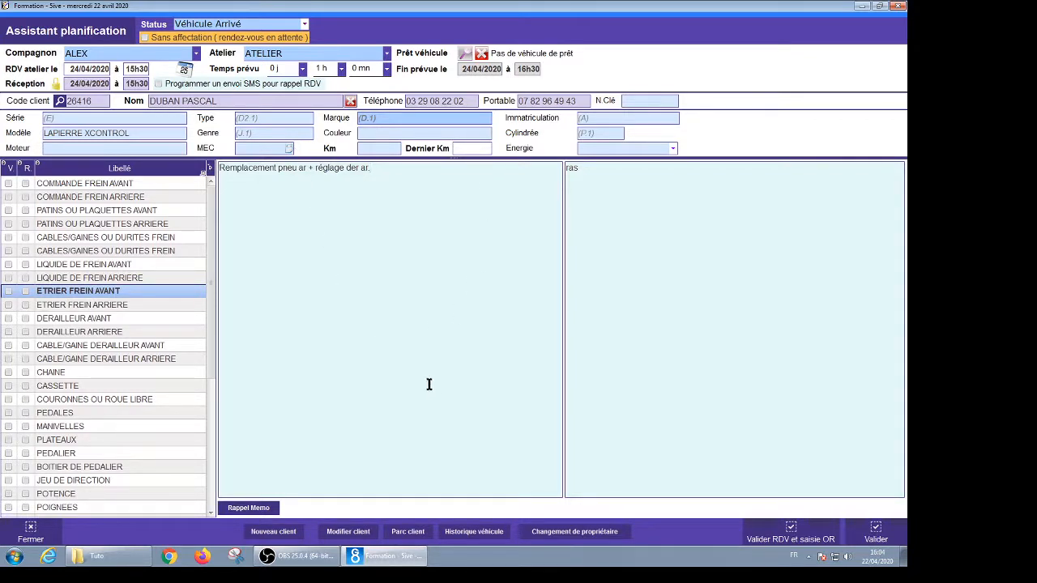
Start the repair order and add the PN 26X1.75 CITY N/B tyre (14,90 €) and MO01 labour
click(793, 533)
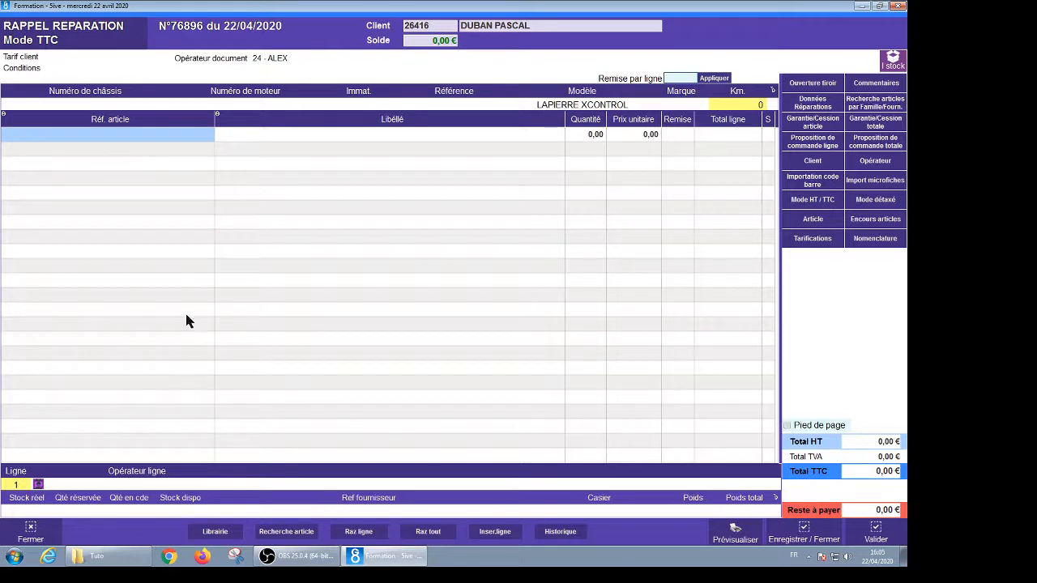
click(228, 136)
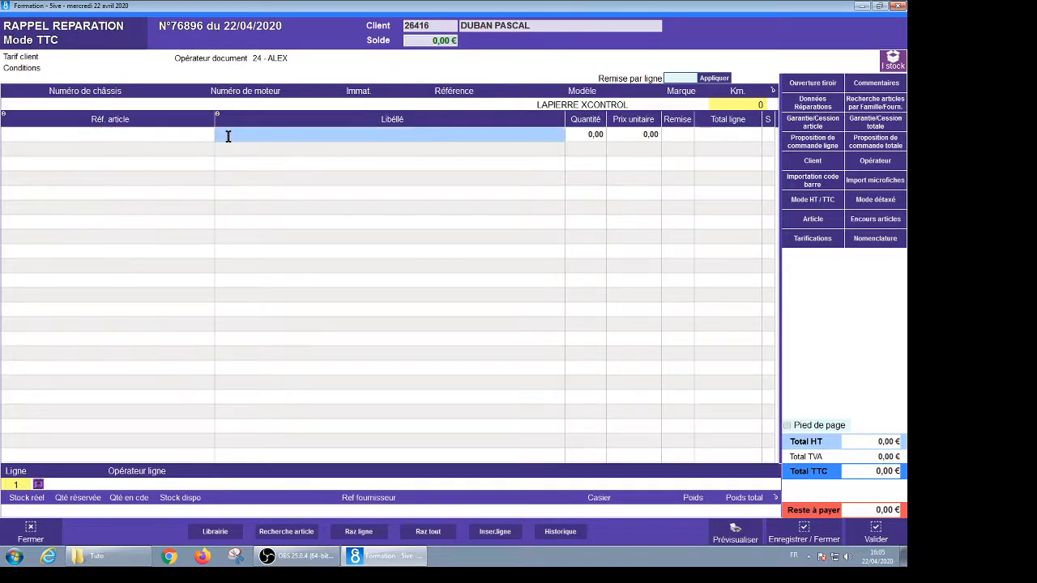
text(PN)
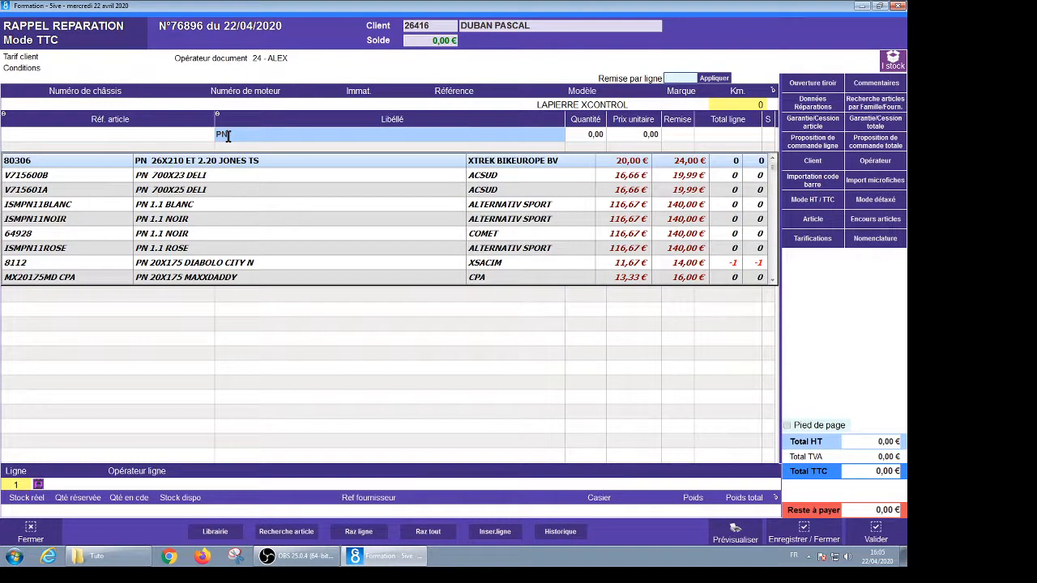
text( 26)
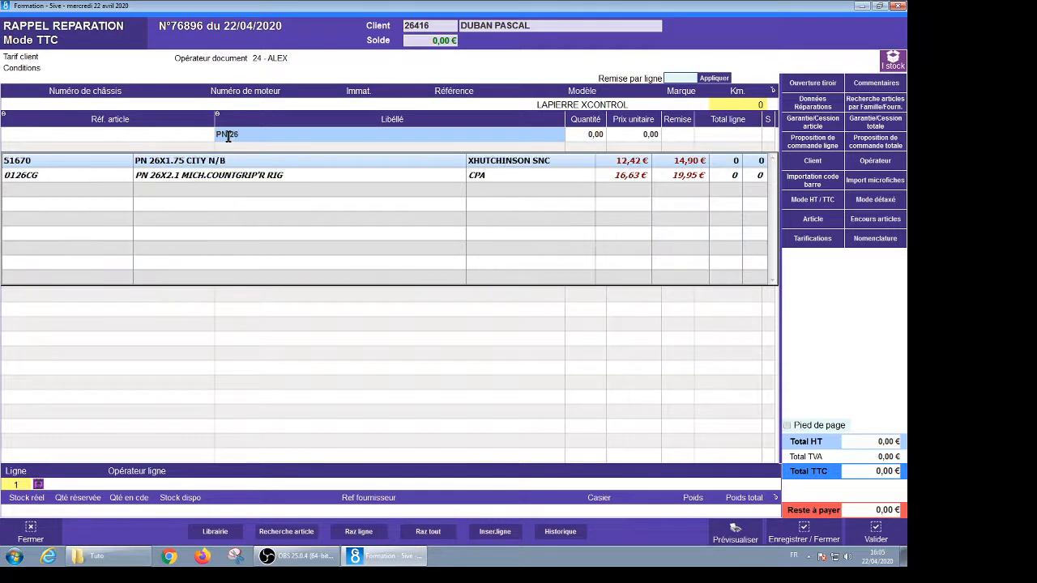
click(194, 161)
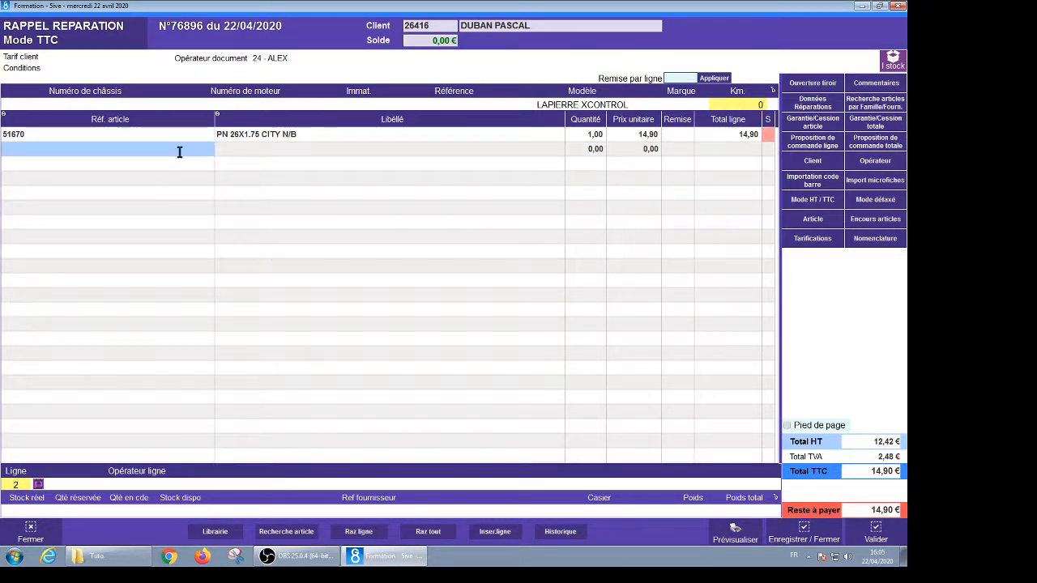
text(MO01)
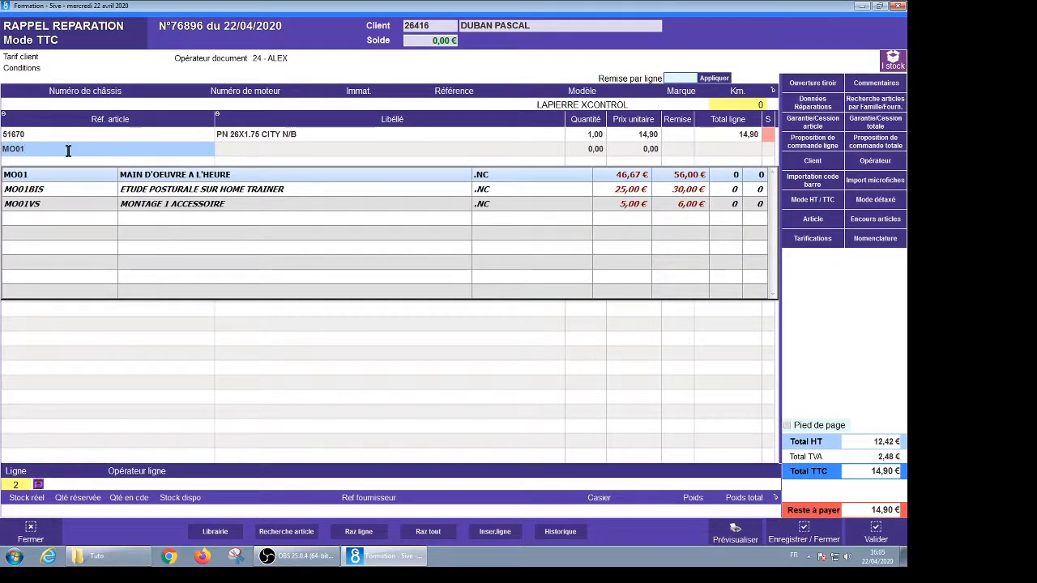
key(Return)
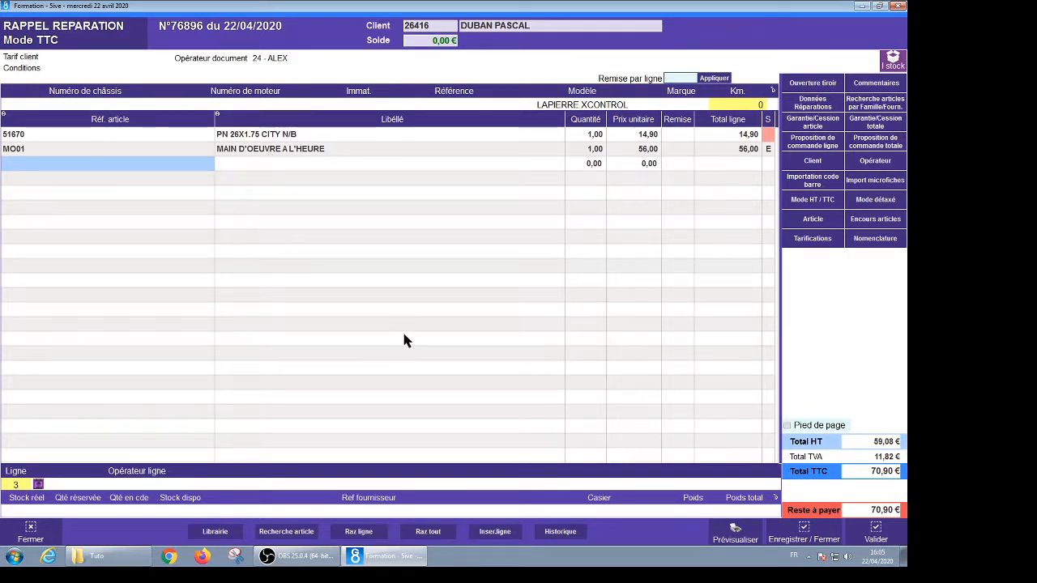
Validate the 70,90 € order and choose Réparation as the document
click(877, 532)
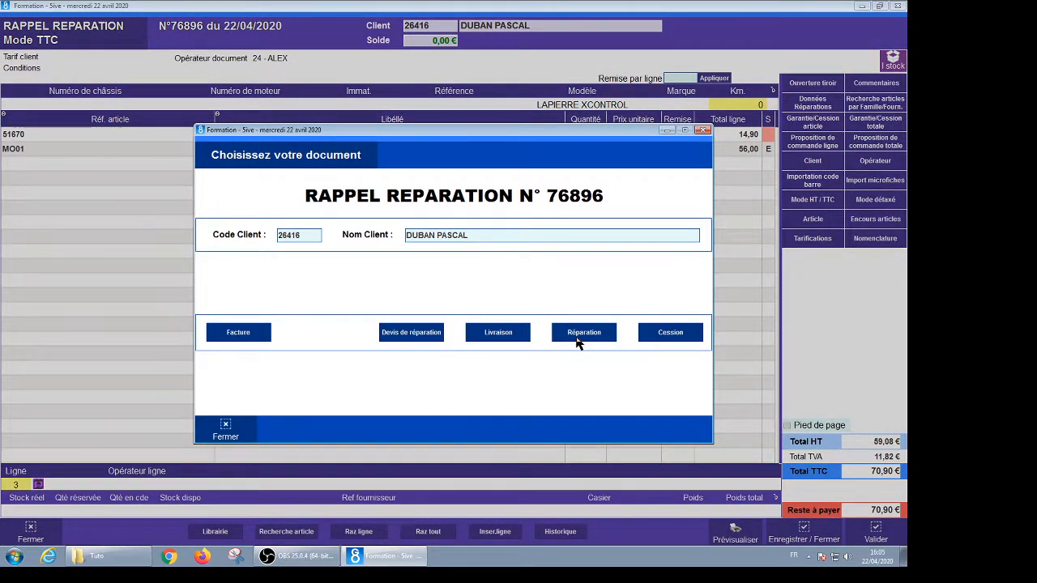
click(577, 343)
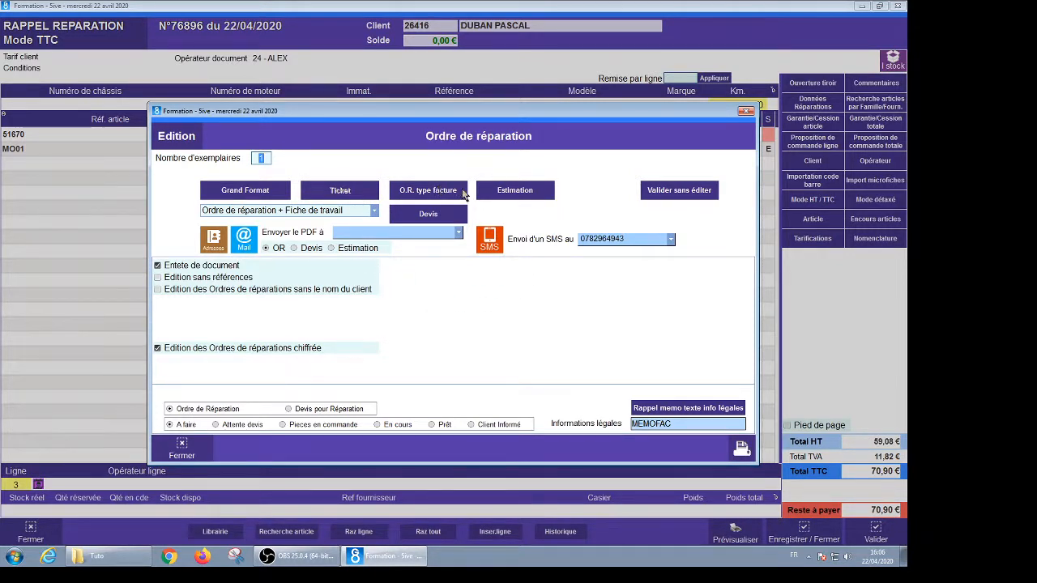
Choose the Ordre de réparation + Fiche de travail format and enter the customer's e-mail for the PDF
click(375, 212)
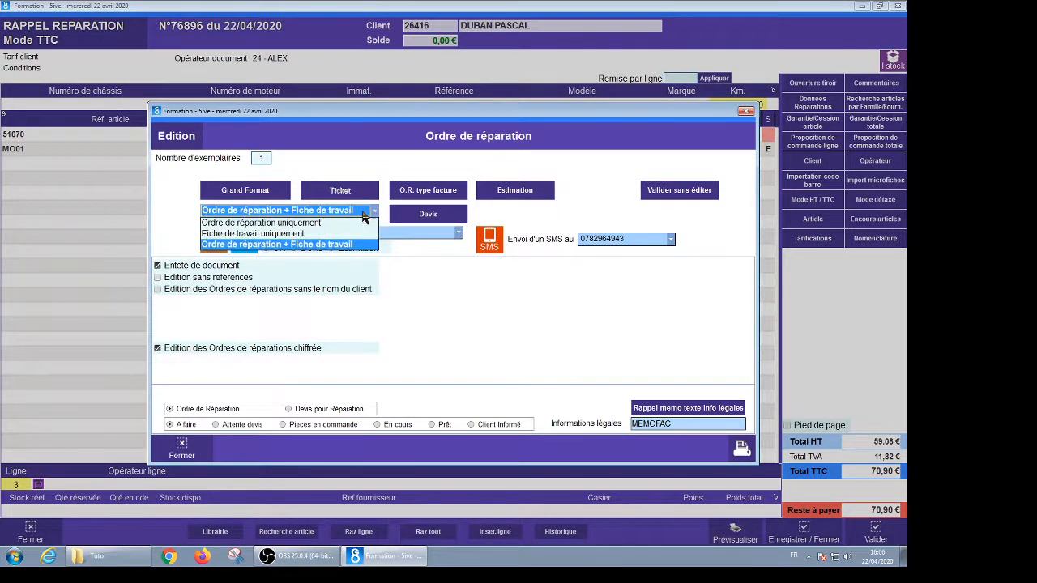
click(291, 246)
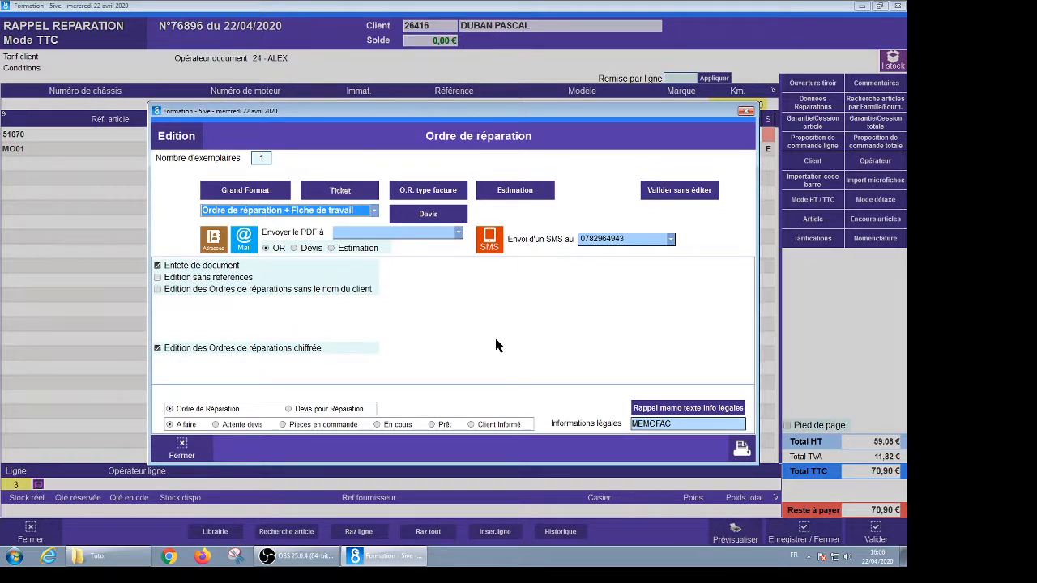
click(352, 233)
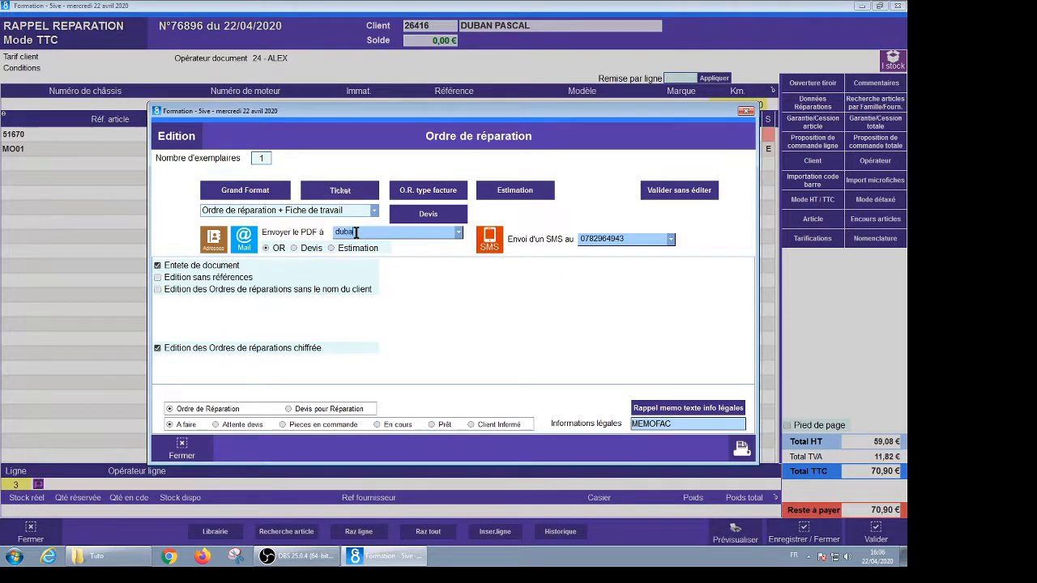
click(357, 233)
text(.com)
Generate the repair order PDF, review its 70,90 € total in Acrobat Reader, then close it
click(245, 190)
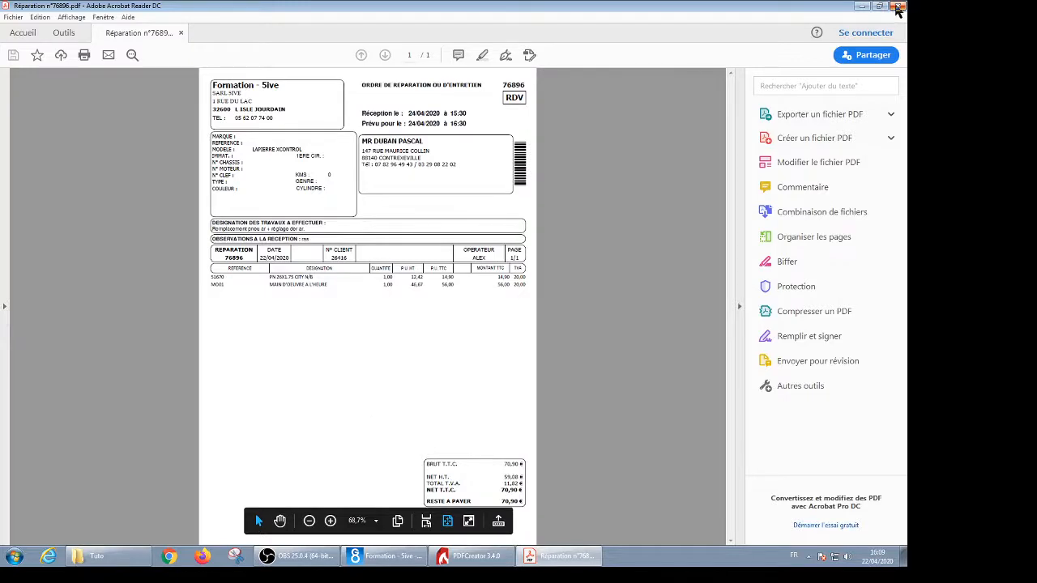
click(897, 6)
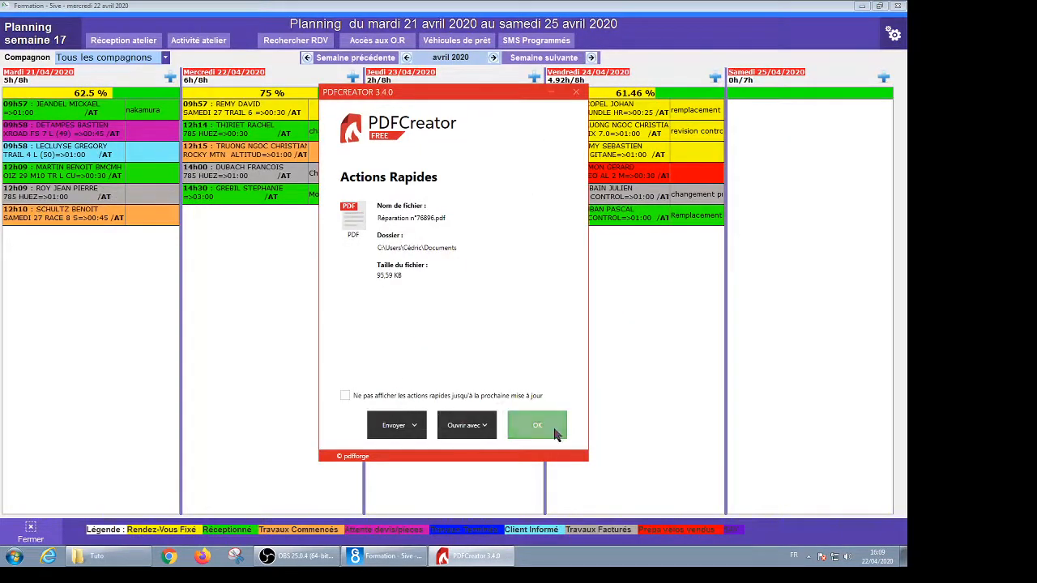
click(557, 435)
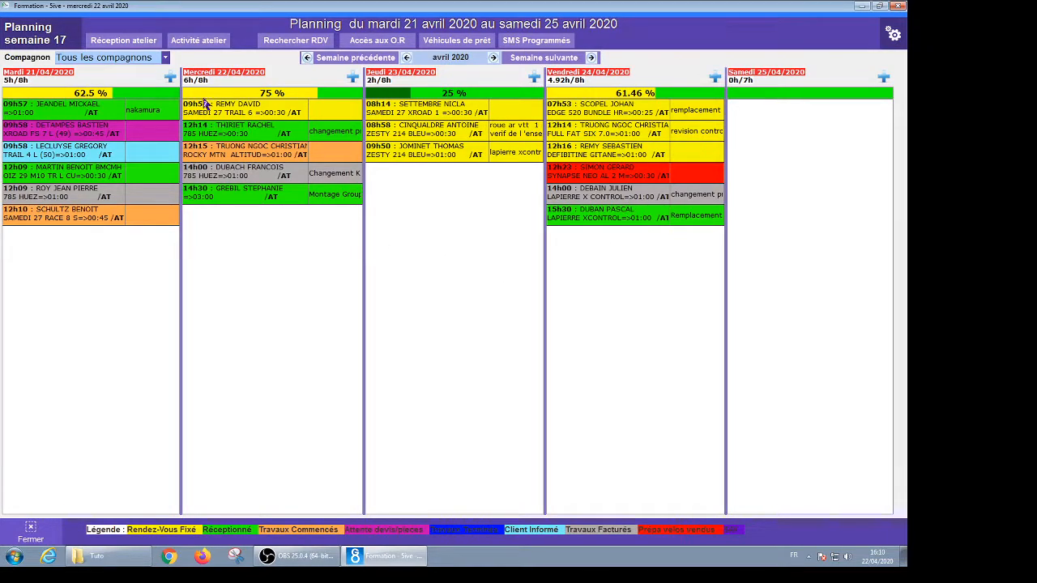
In Activité atelier, move the customer's Friday 24 April appointment to the second mechanic's column
click(188, 43)
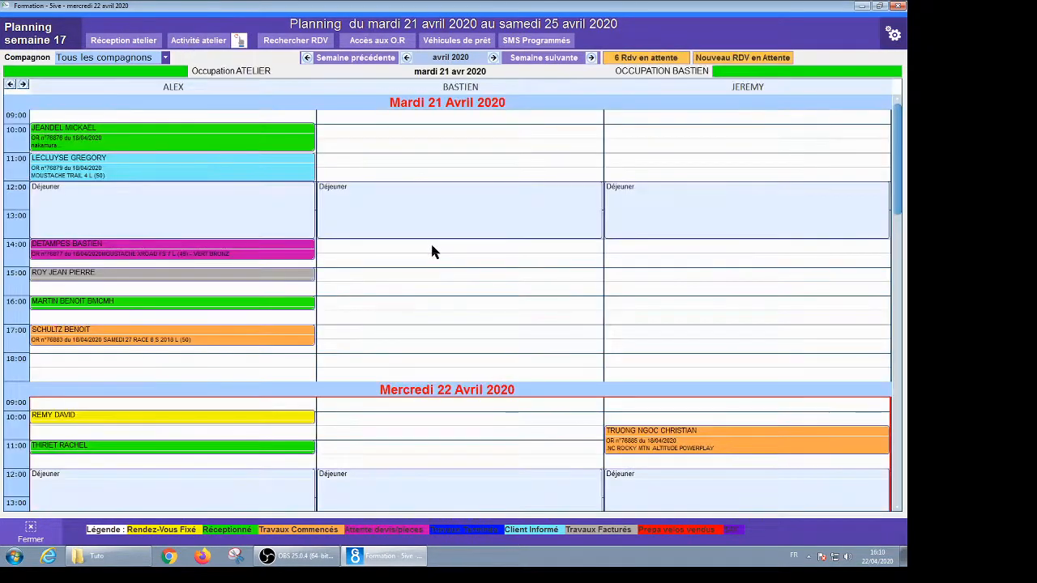
scroll(486, 302, down, 2)
scroll(492, 310, down, 4)
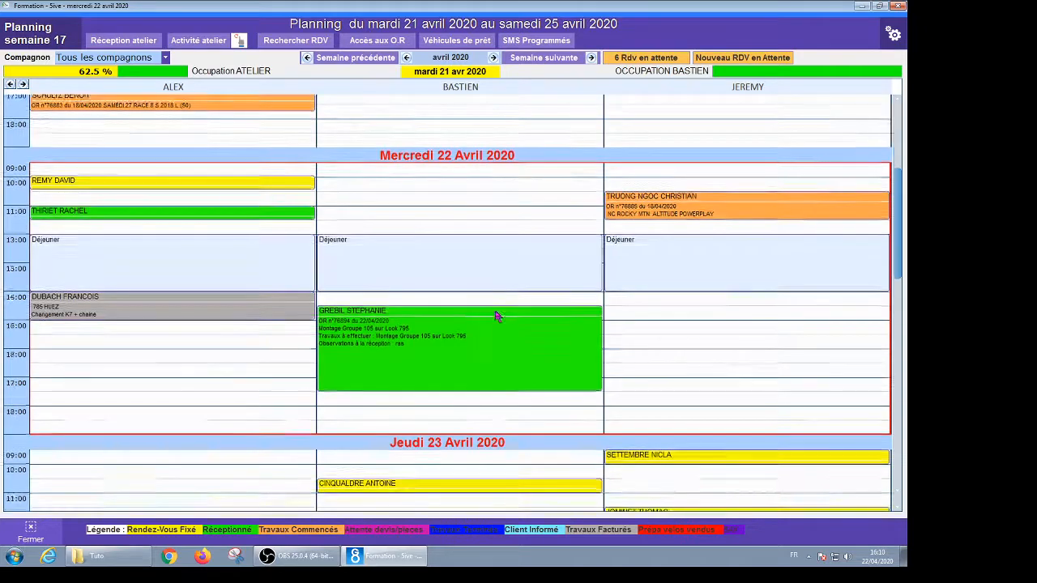
scroll(495, 312, down, 5)
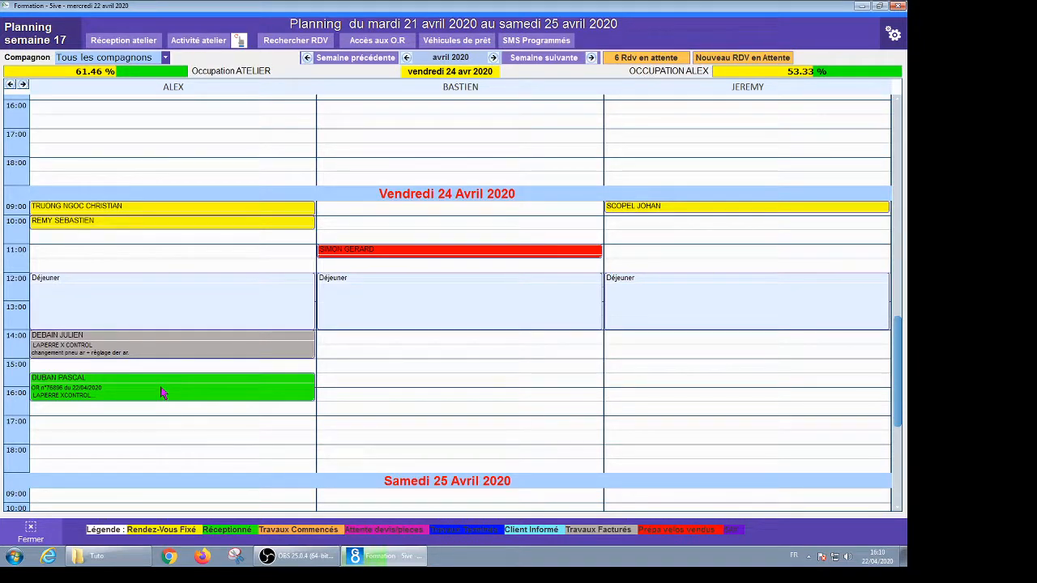
drag(162, 393, 472, 375)
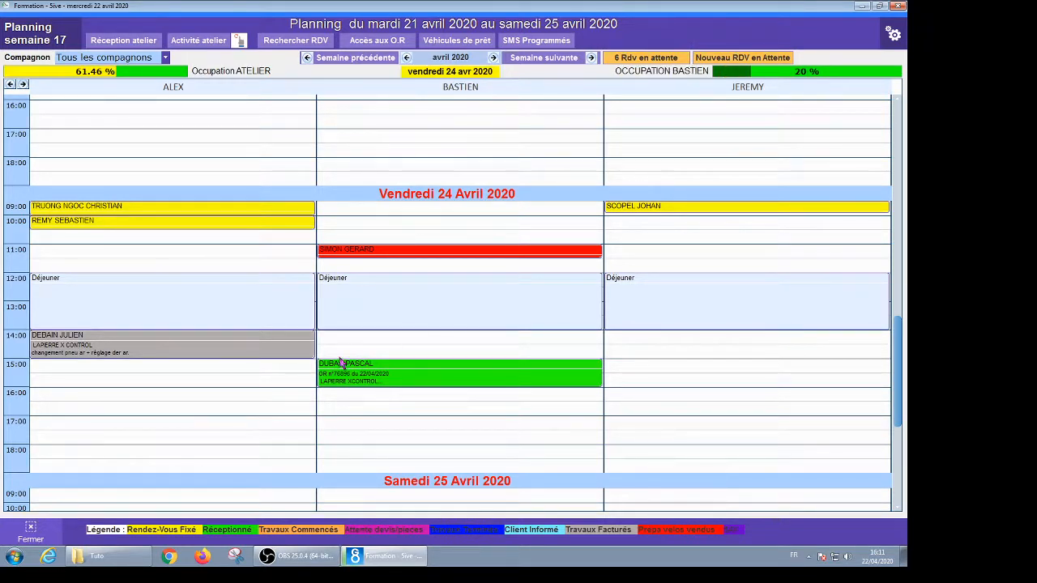
Close Activité atelier and reopen the customer's Friday appointment from the planning
click(33, 531)
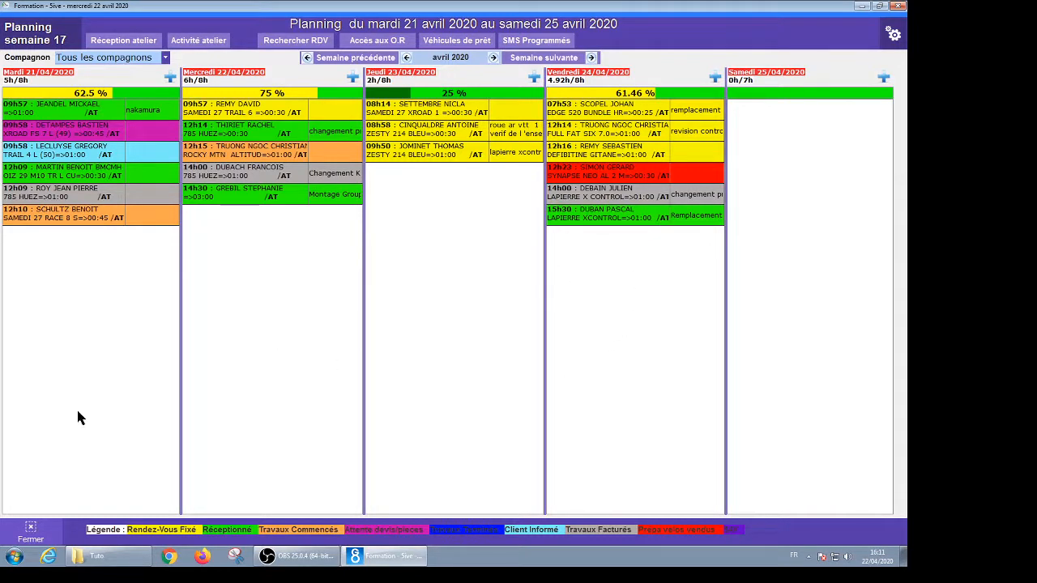
double_click(609, 219)
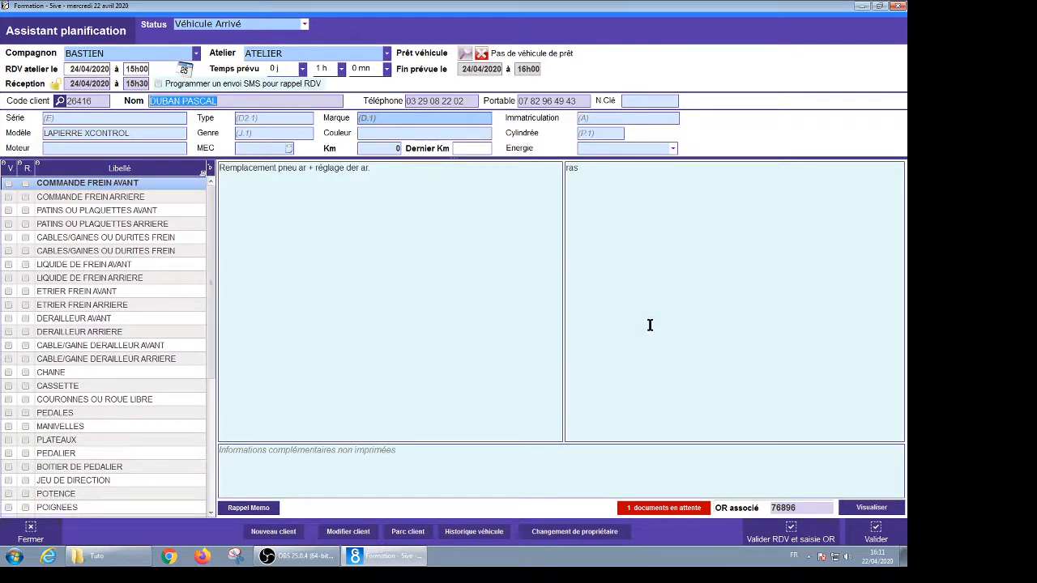
click(792, 531)
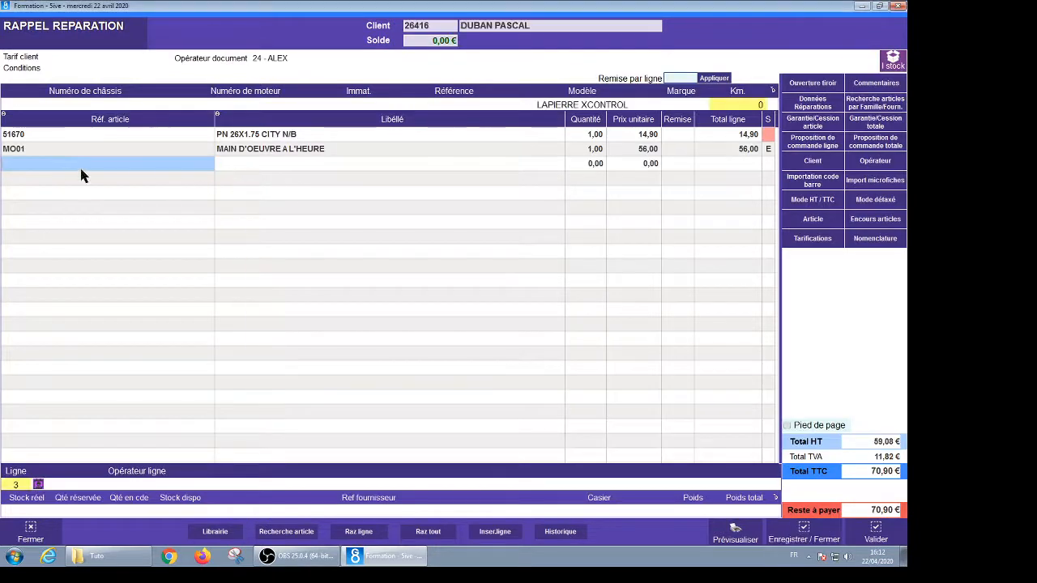
click(222, 164)
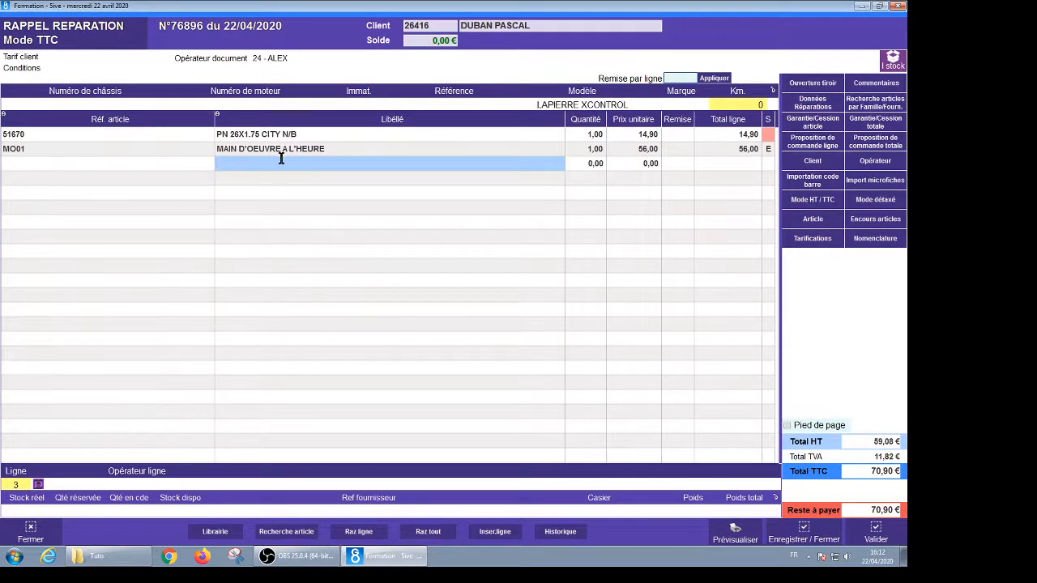
text(RAY)
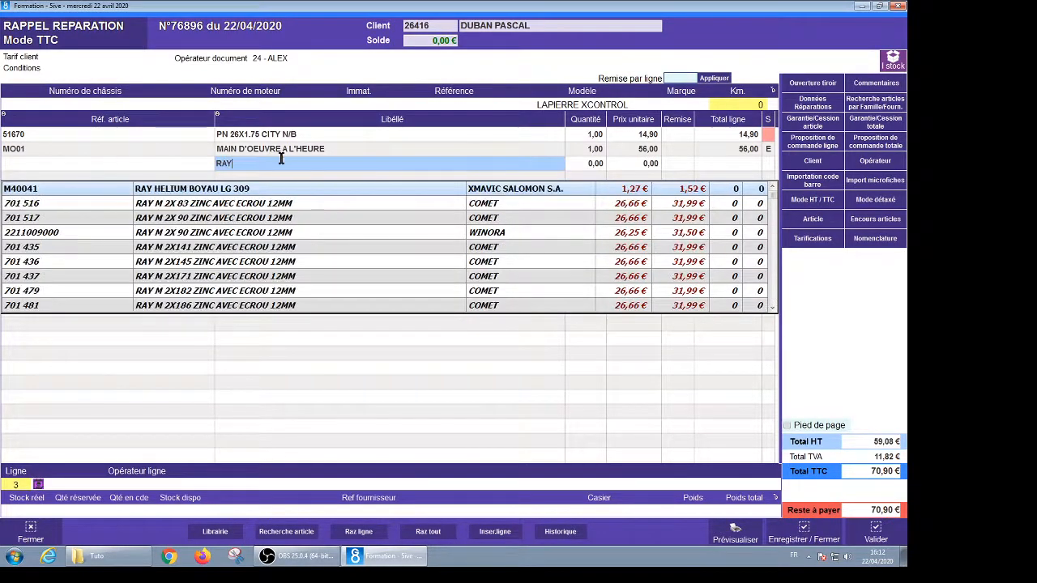
text(ON)
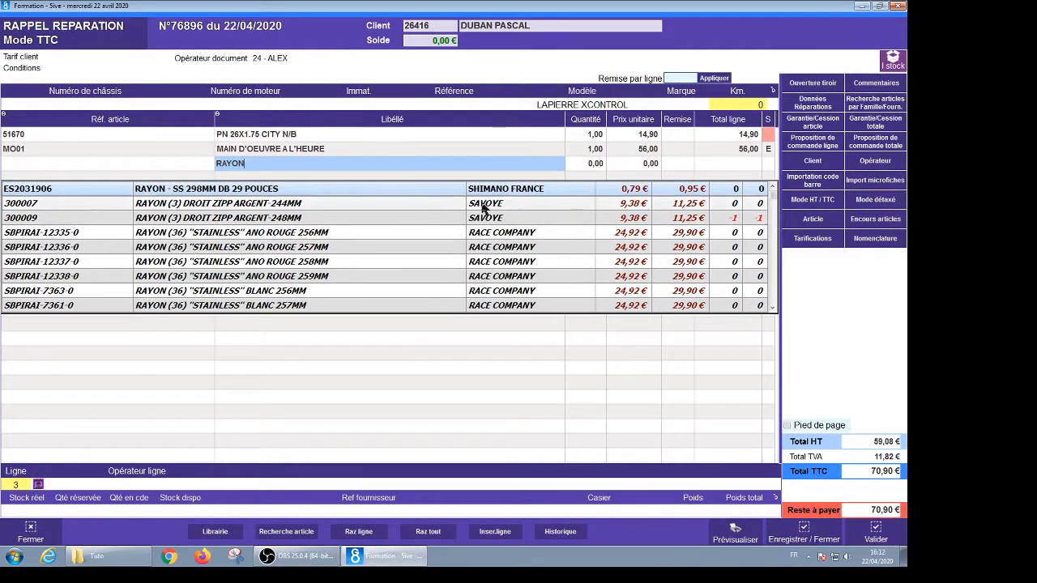
click(208, 188)
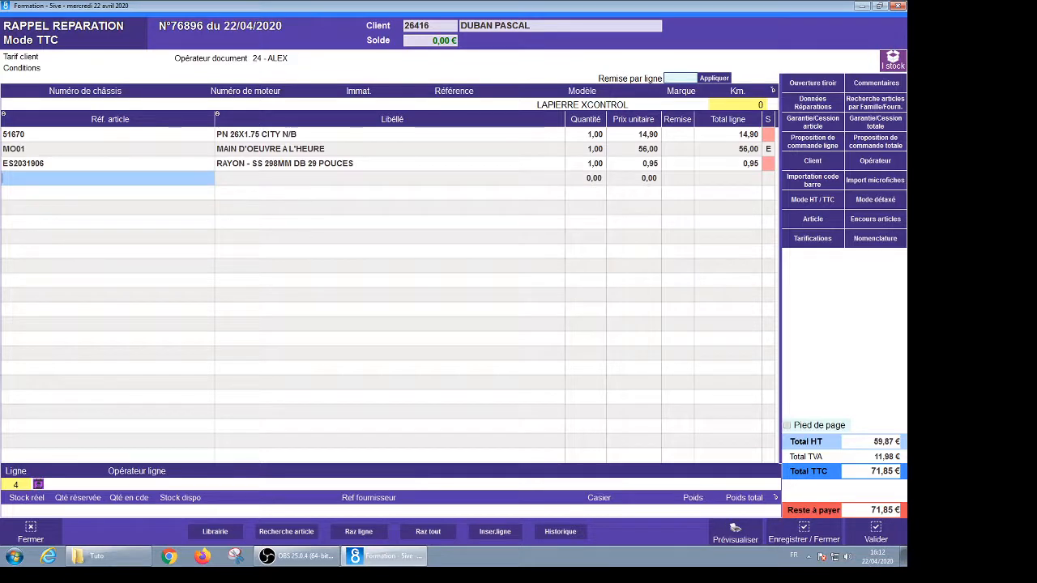
click(876, 535)
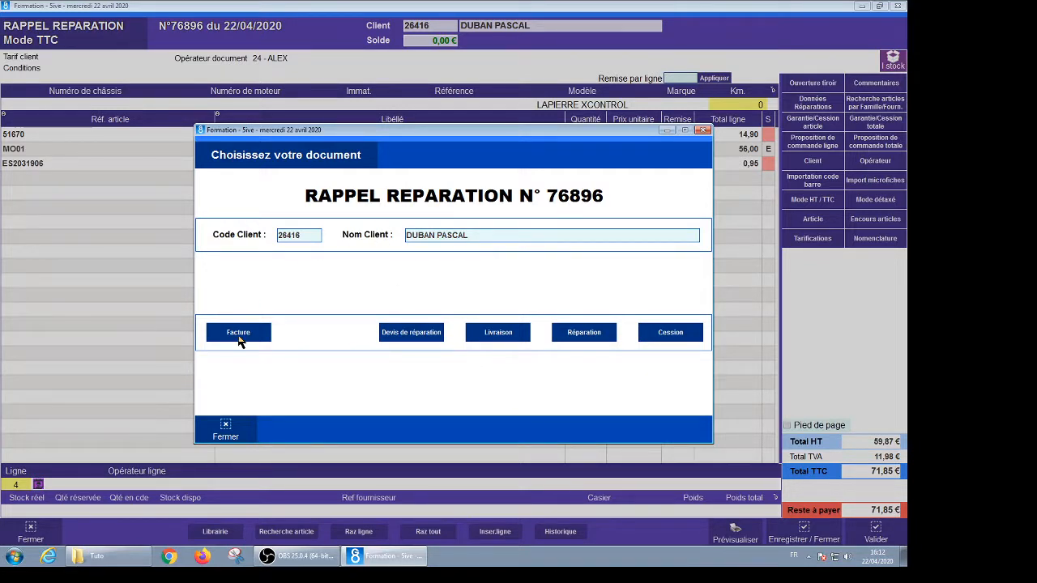
Choose the repair order document, set its status to Client Informé, and start an SMS to the customer
click(592, 339)
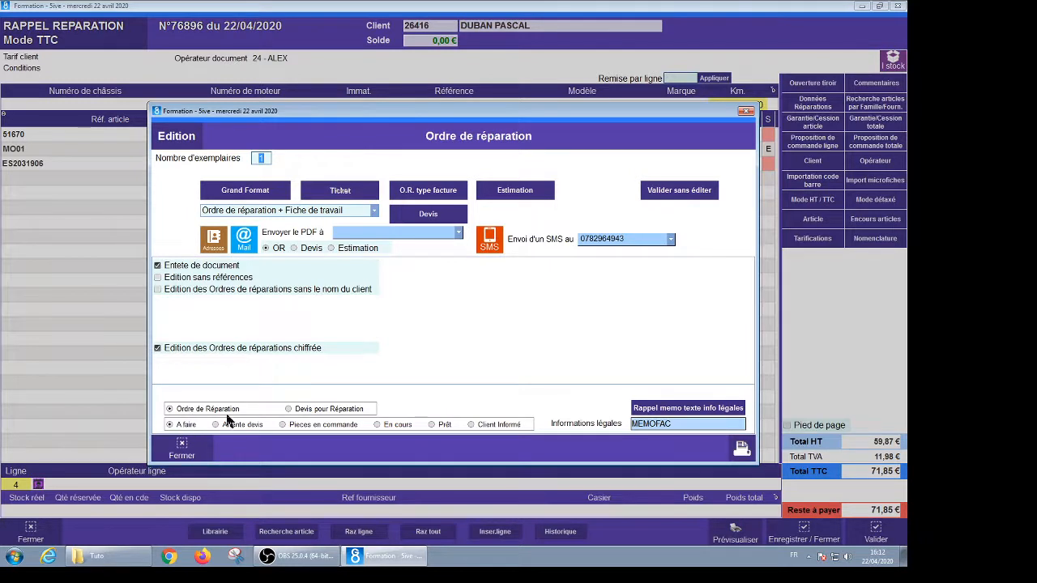
click(306, 425)
click(385, 426)
click(442, 425)
click(473, 425)
click(490, 243)
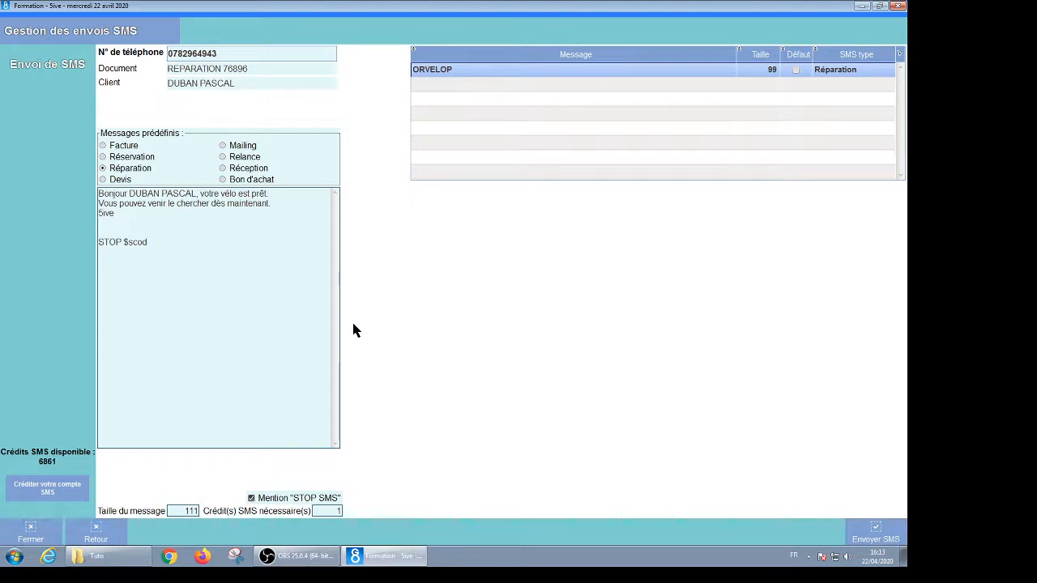
click(31, 533)
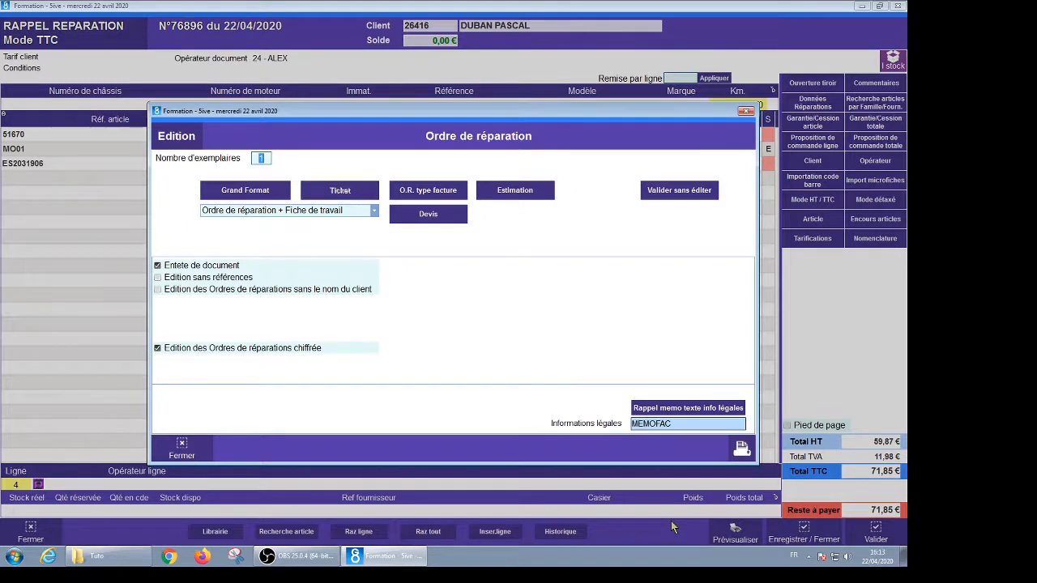
Close the Ordre de réparation print options without printing
key(Escape)
key(Escape)
key(Escape)
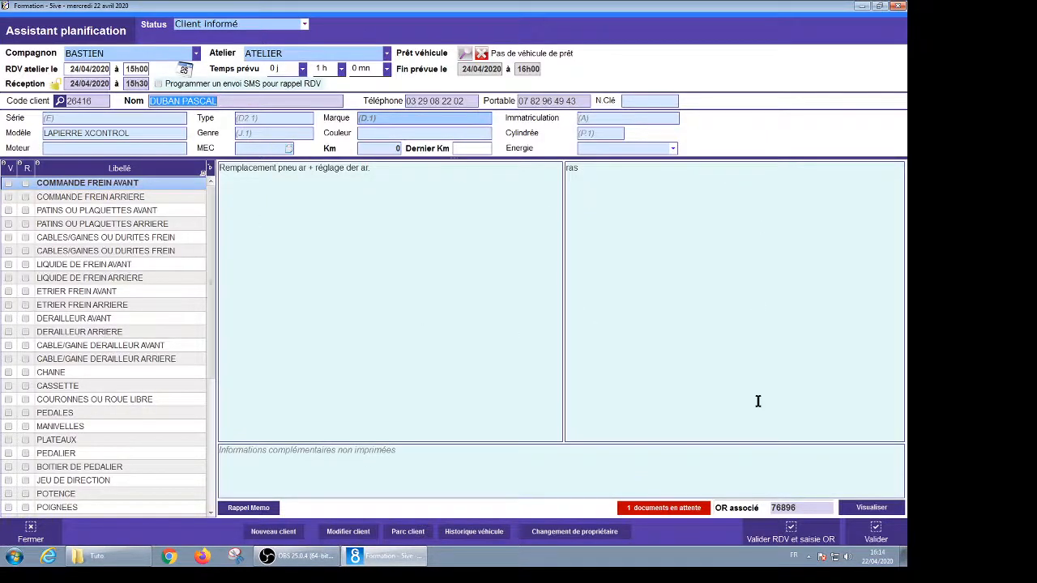
click(793, 534)
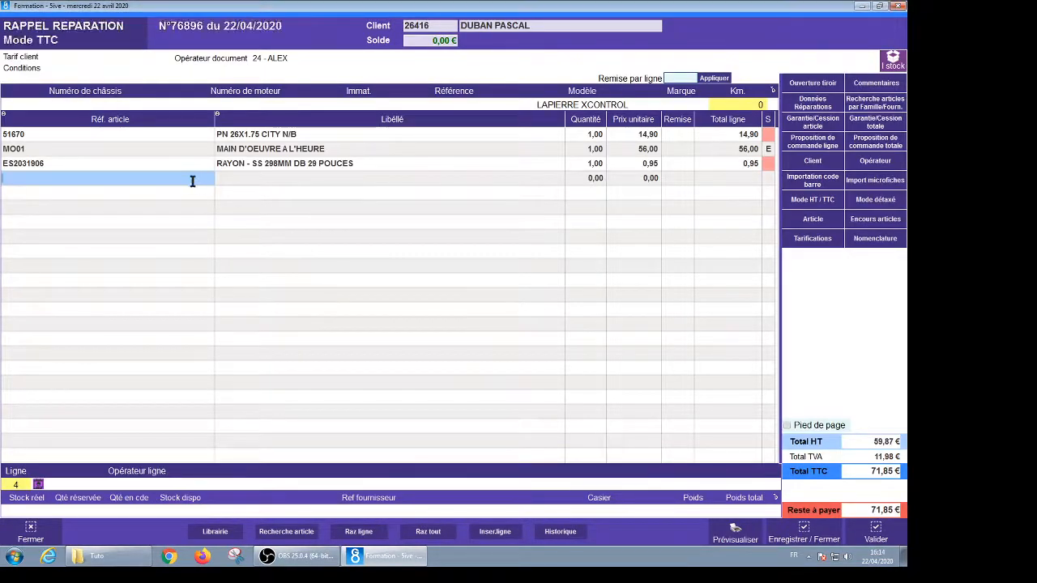
click(241, 180)
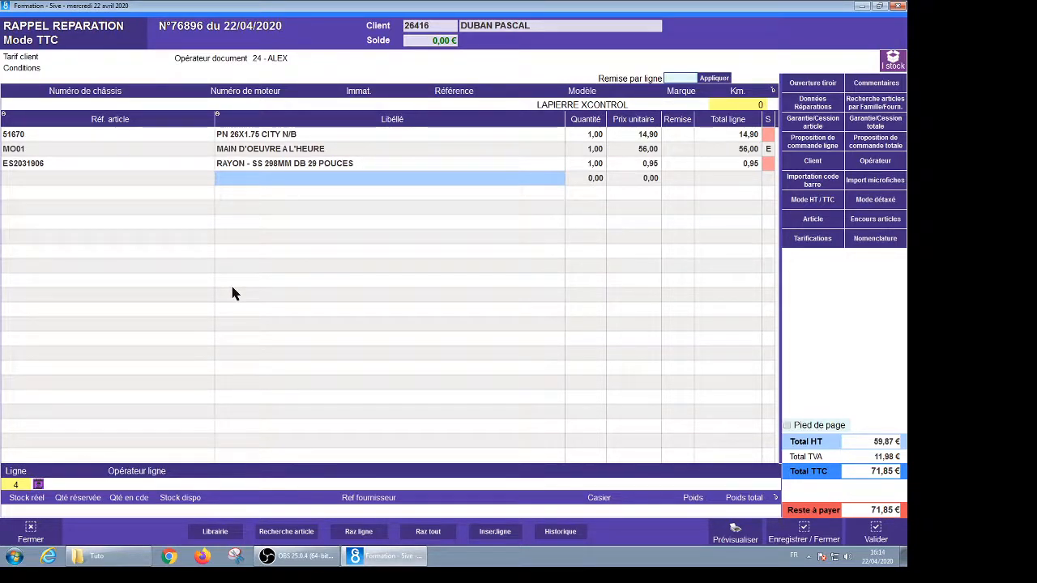
text(GEL)
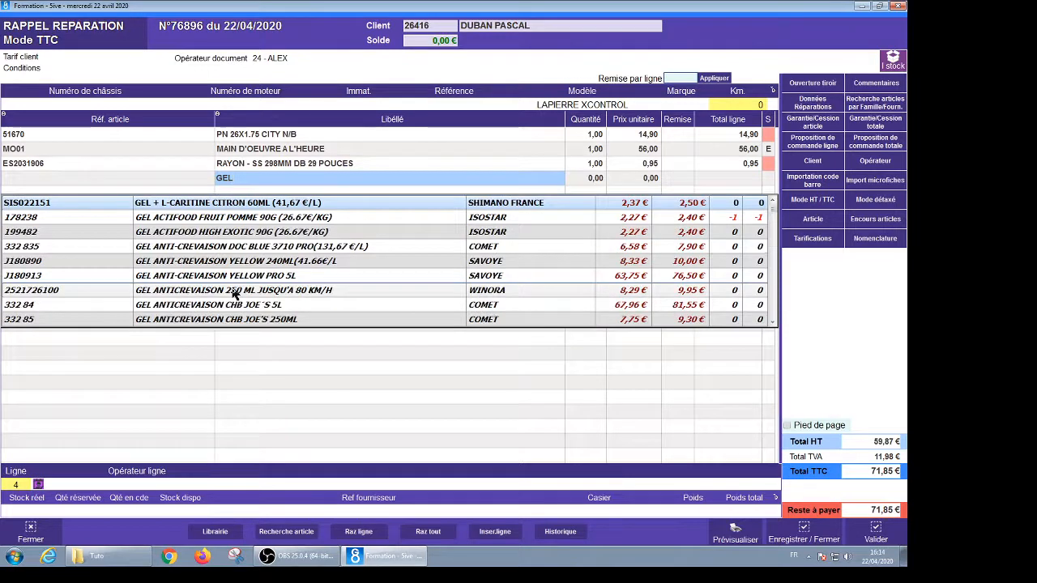
click(197, 219)
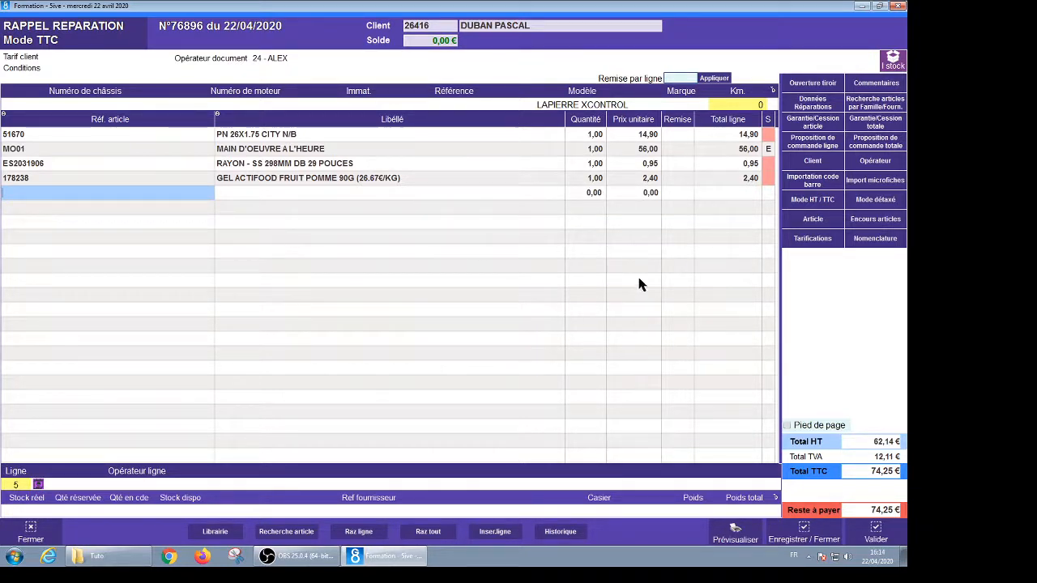
click(875, 532)
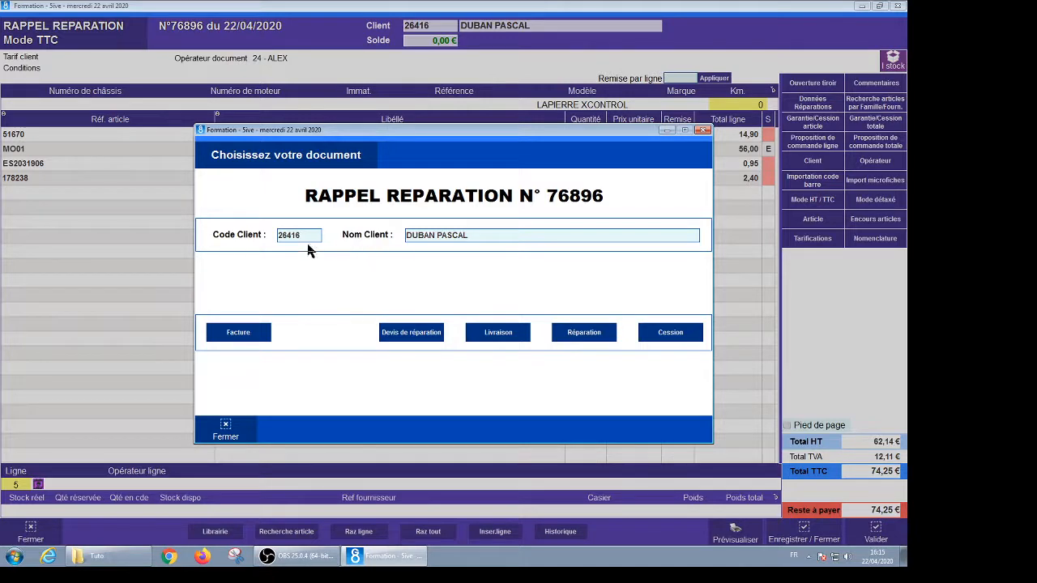
Invoice the repair and record the full 74,25 € payment by CARTE BANCAIRE
click(237, 333)
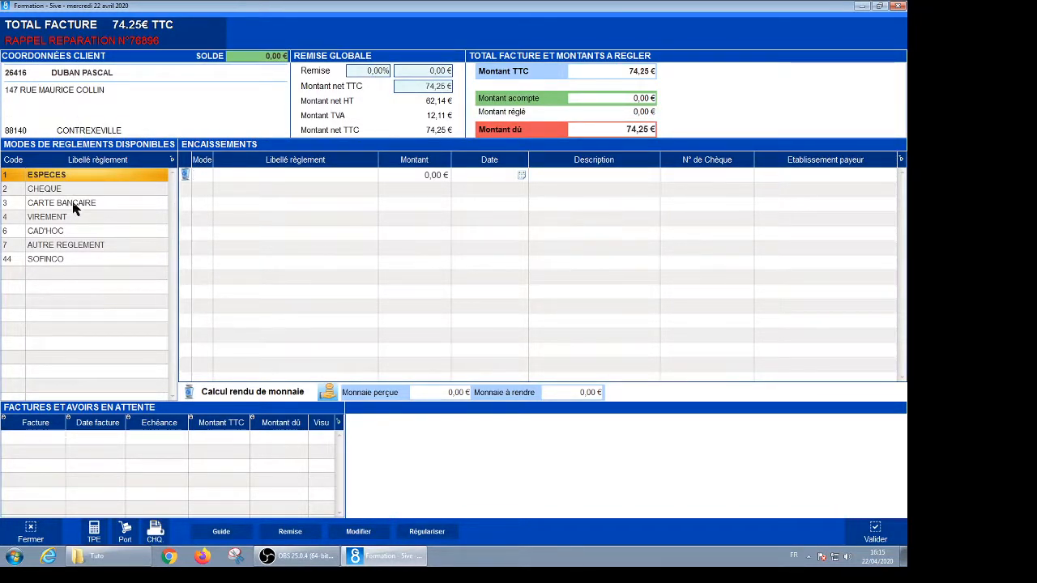
double_click(42, 206)
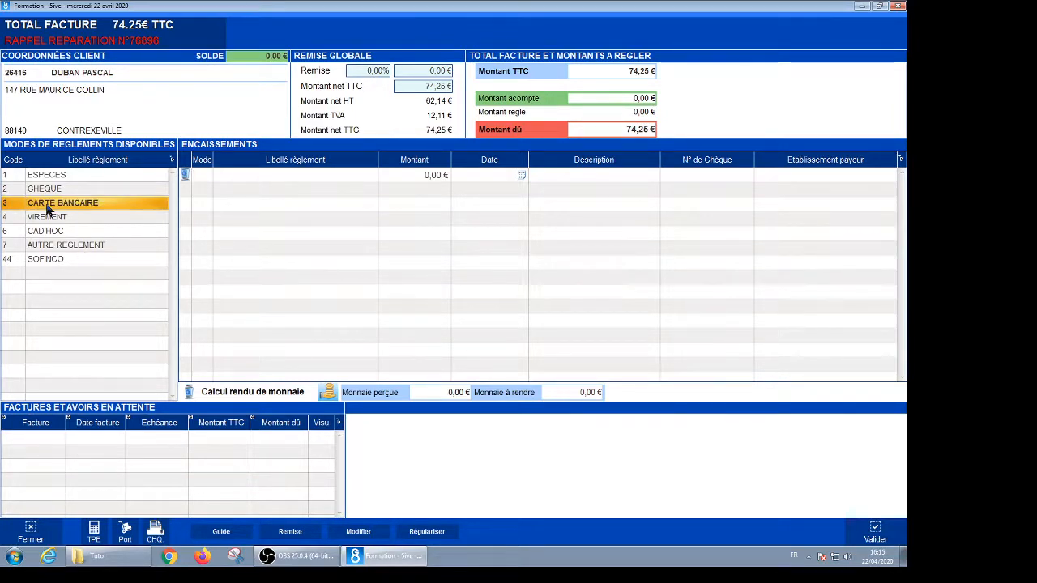
click(875, 533)
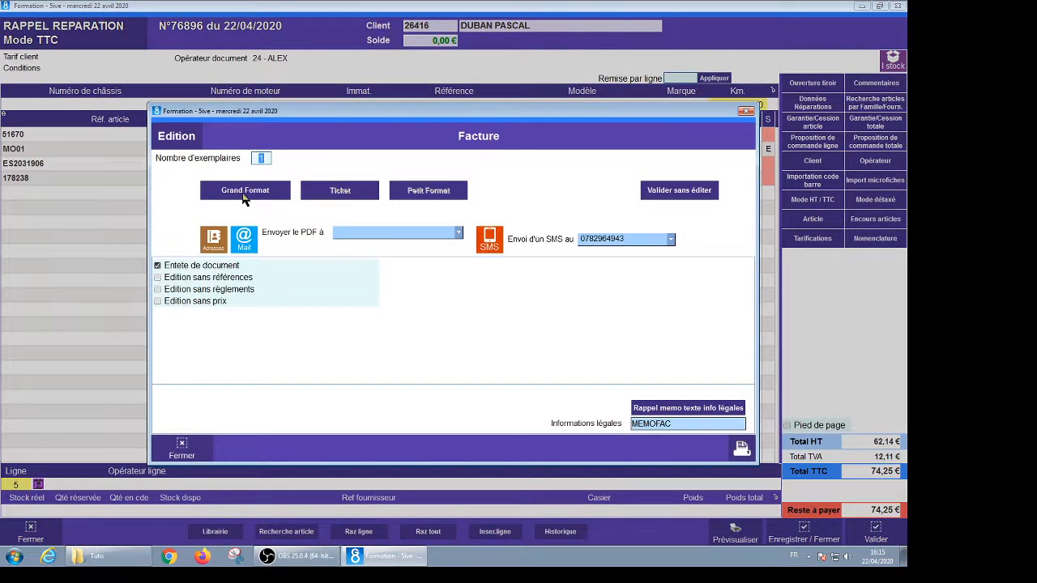
Finish the invoice without printing, then recall today's invoices from Ventes > Documents clients
click(671, 195)
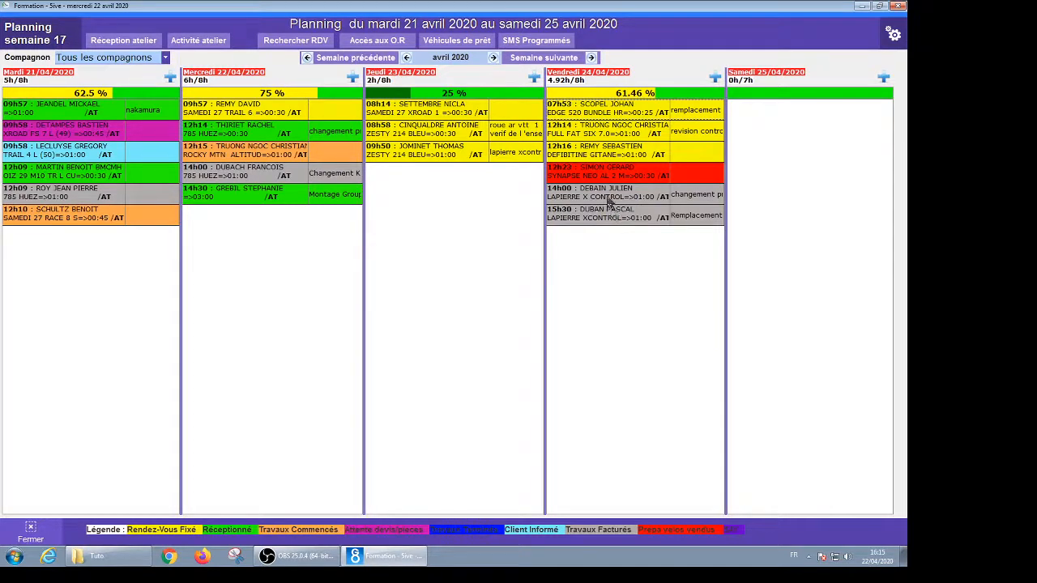
click(30, 535)
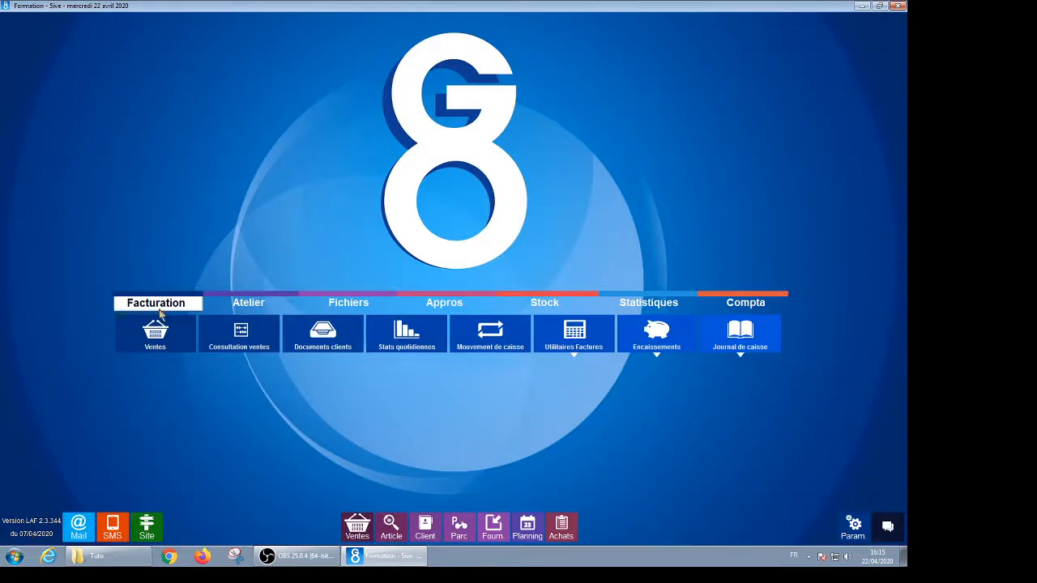
click(325, 350)
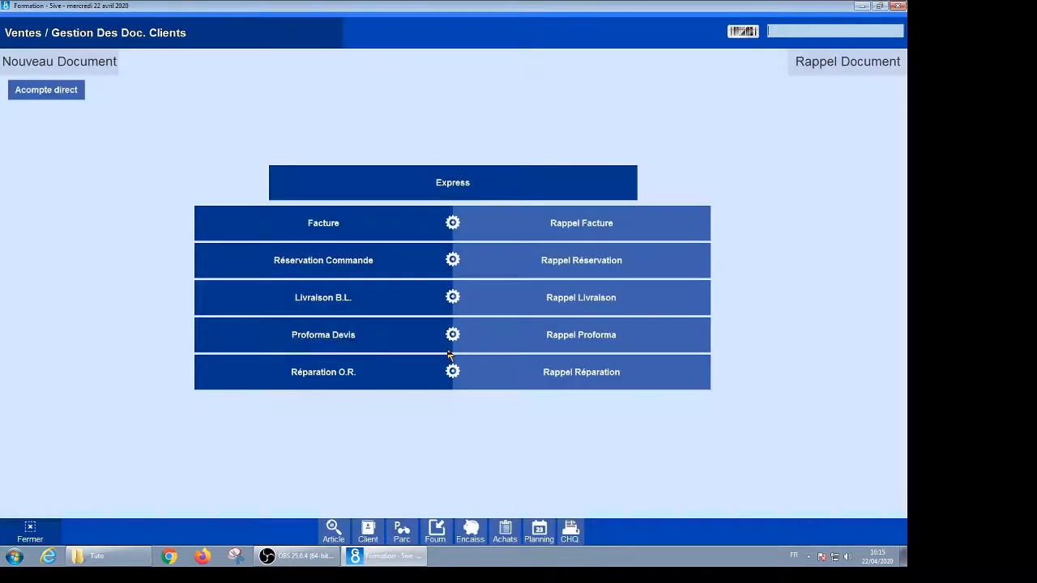
click(579, 230)
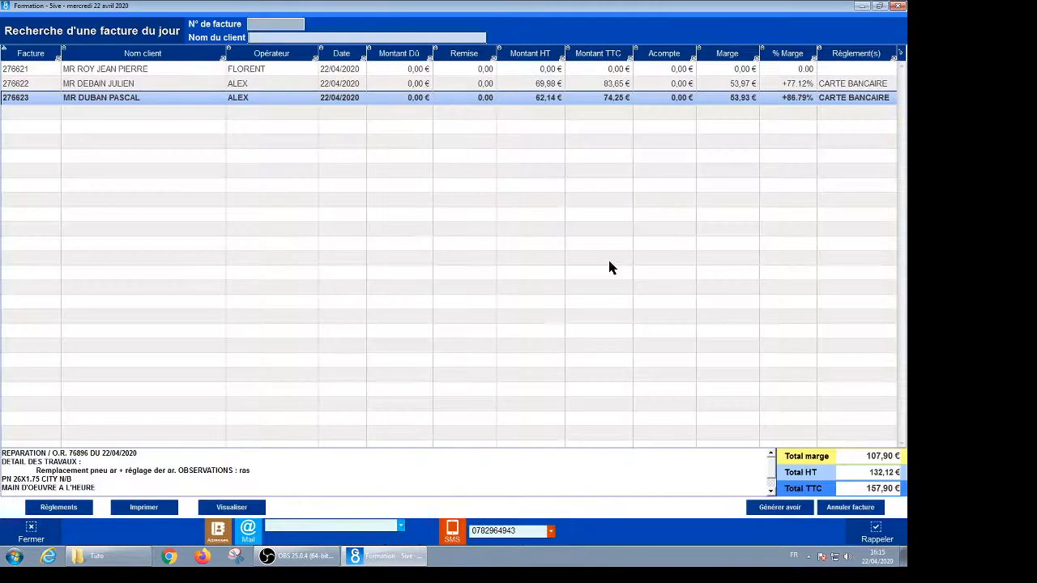
click(231, 507)
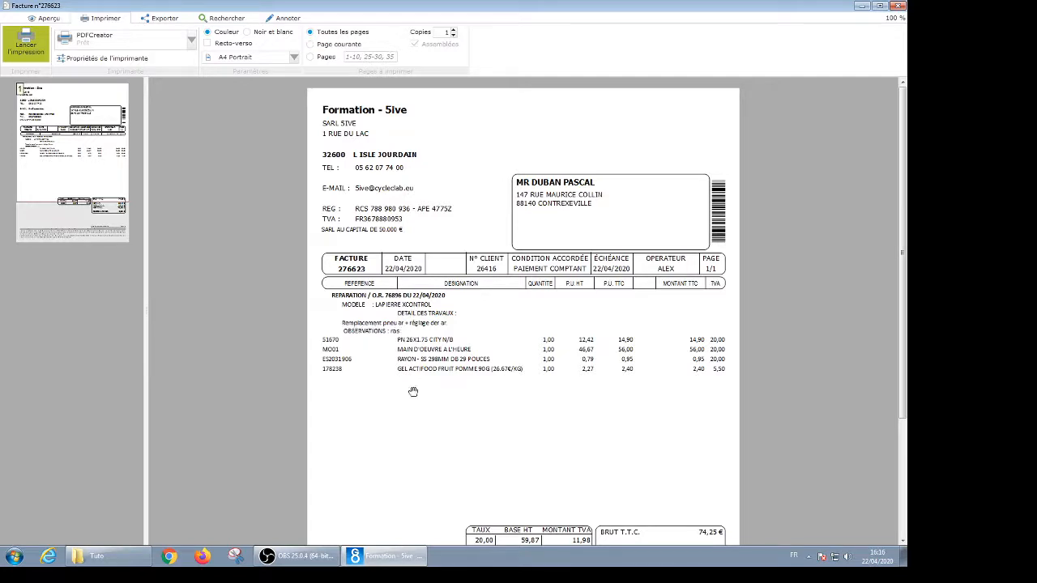
scroll(426, 343, down, 3)
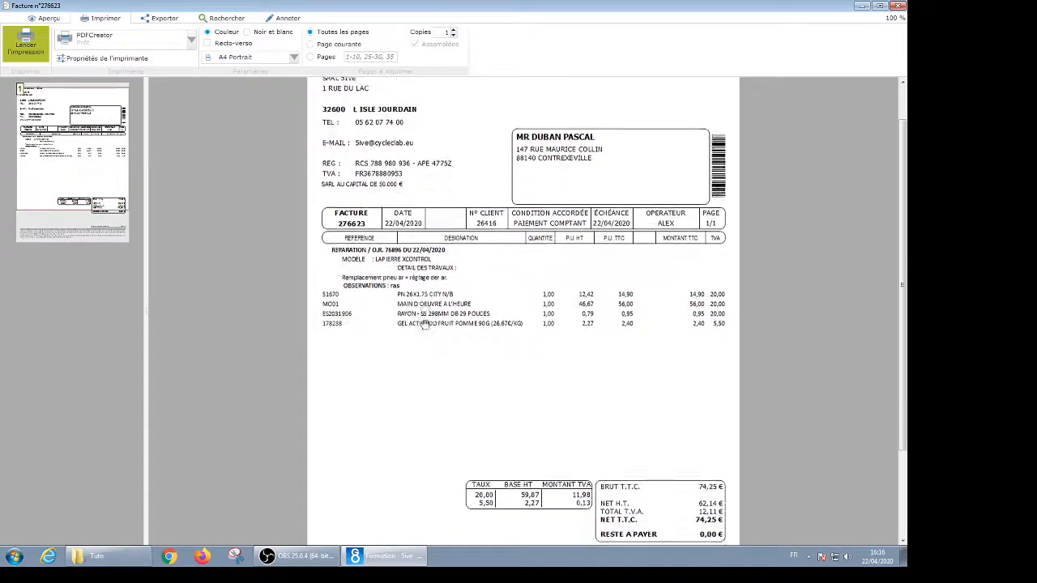
scroll(672, 468, down, 3)
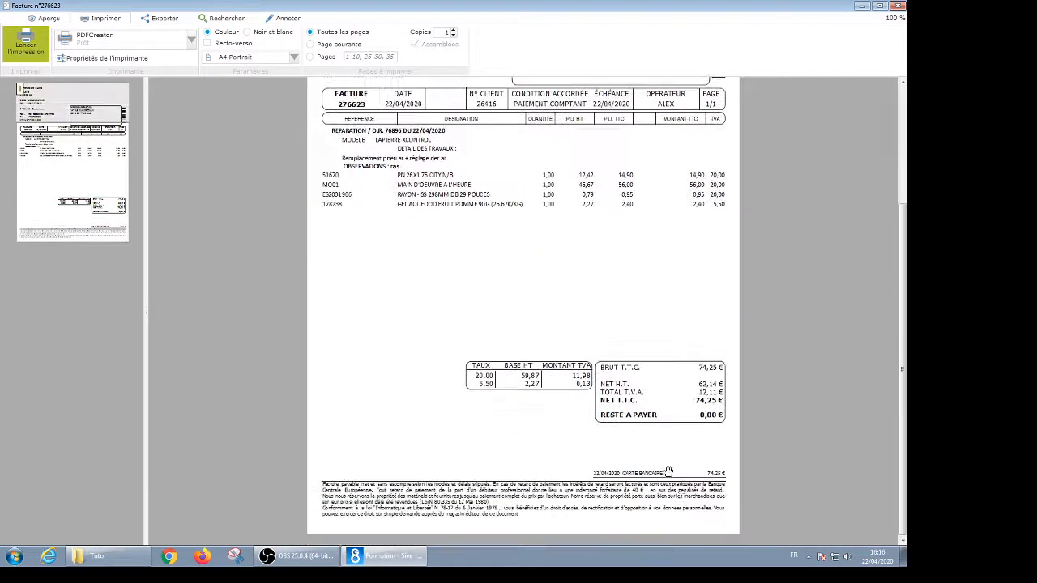
scroll(518, 384, up, 4)
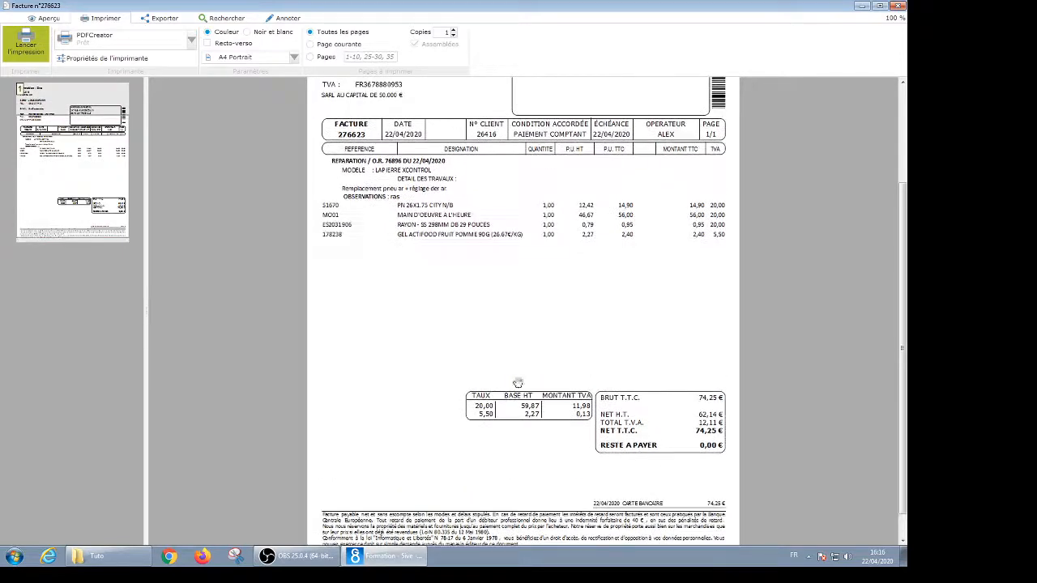
click(898, 5)
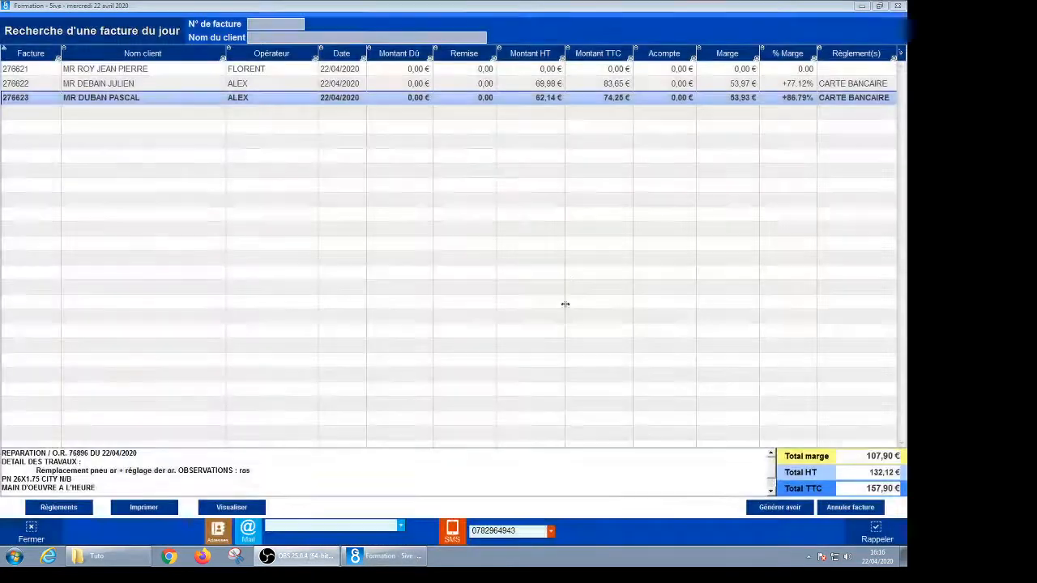
Close today's invoice list and then the Ventes customer documents screen
click(32, 532)
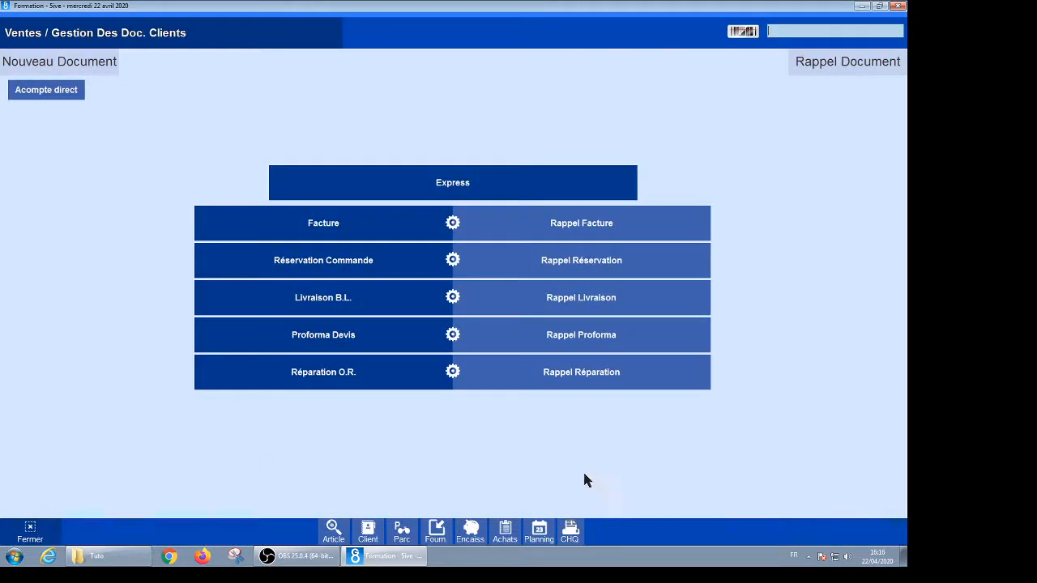
click(32, 531)
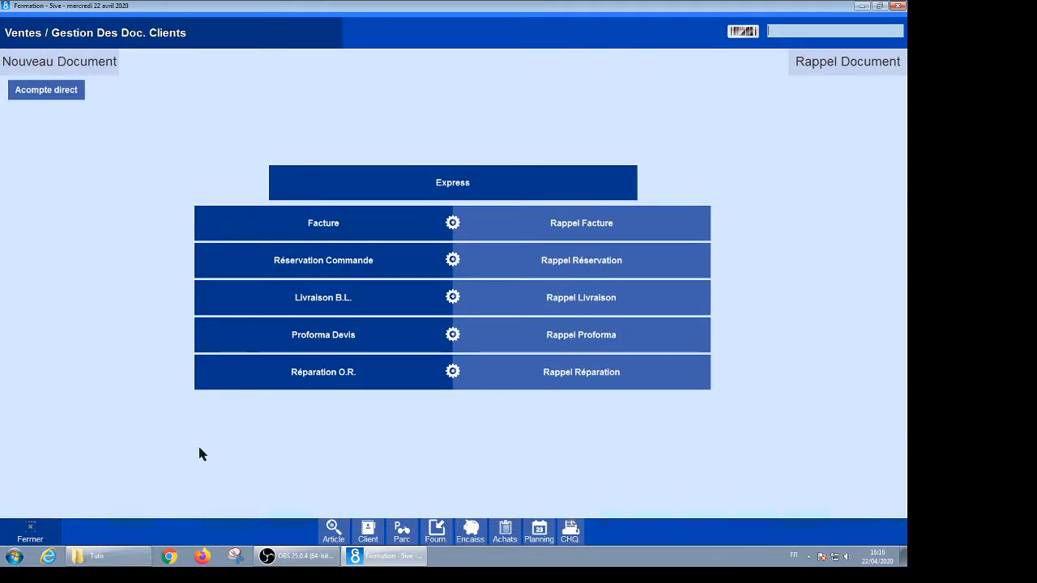